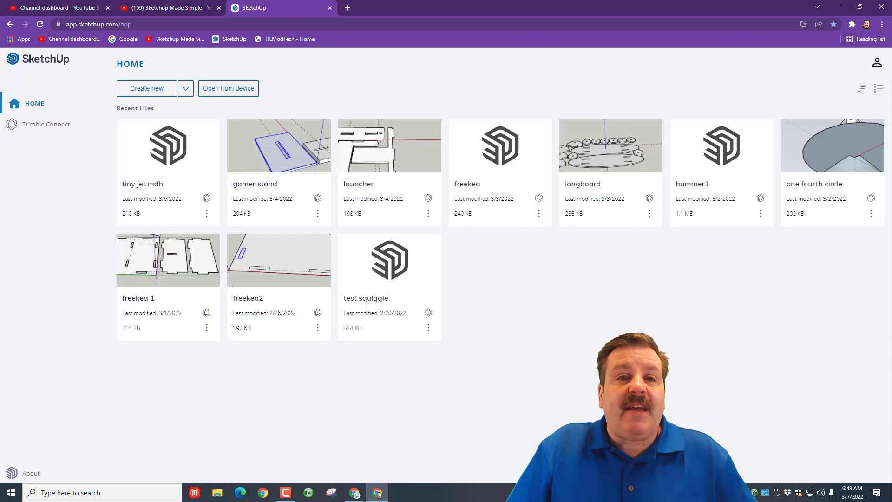
# Start a new model in millimetres and delete the default person figure.
pyautogui.click(185, 90)
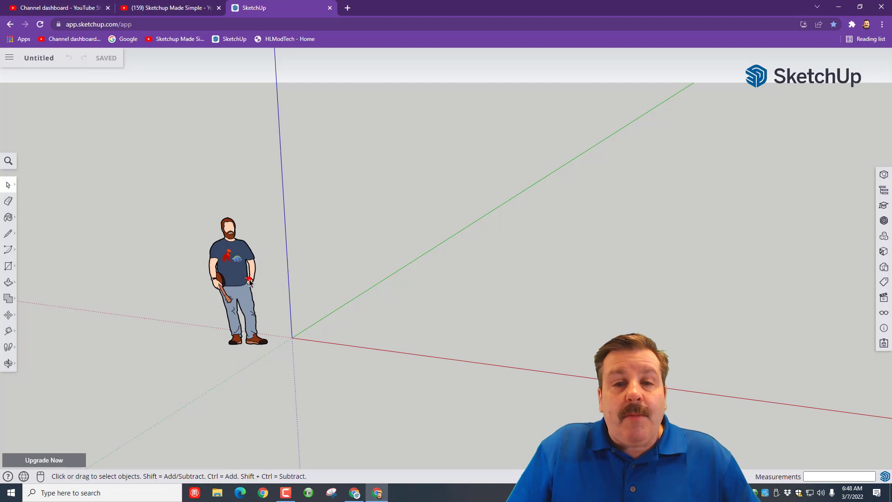
pyautogui.click(250, 281)
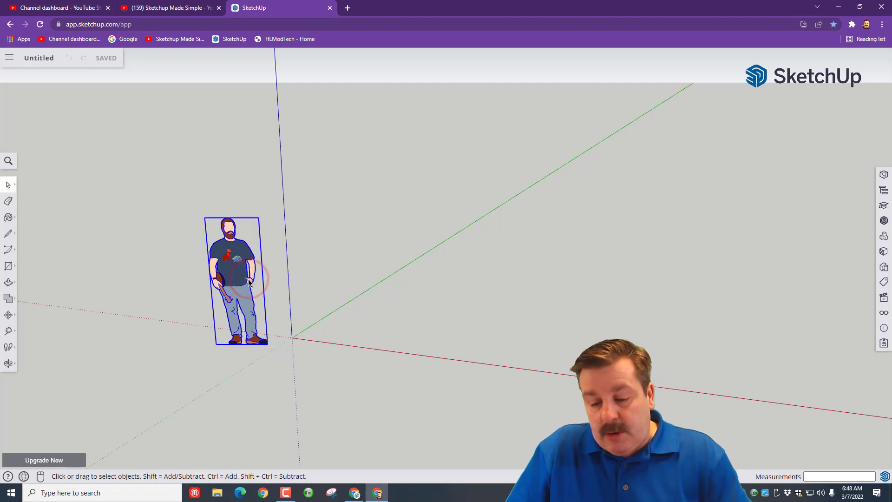
pyautogui.press('Delete')
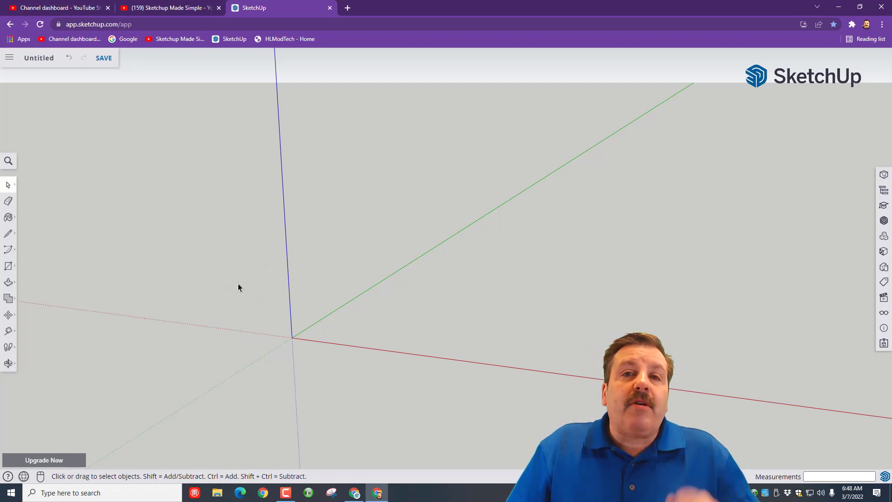
# Draw a 90 by 50 mm rectangle on the ground plane with its first corner at the origin.
pyautogui.press('r')
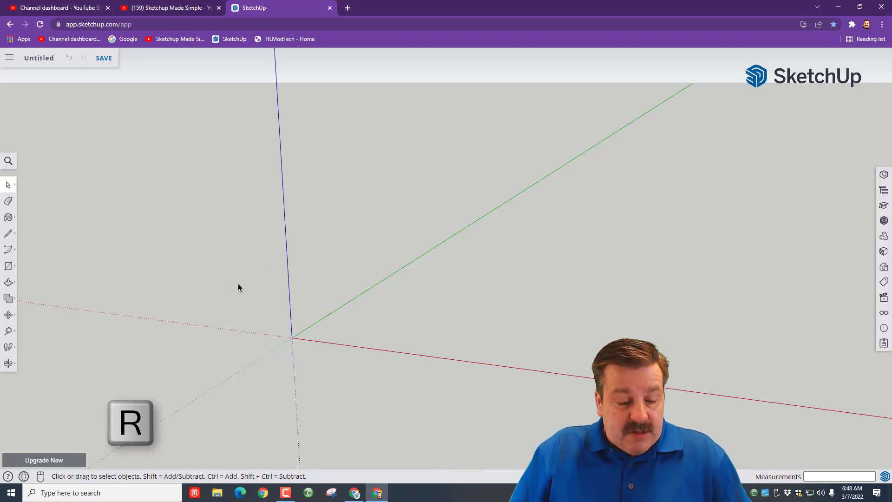
pyautogui.click(292, 337)
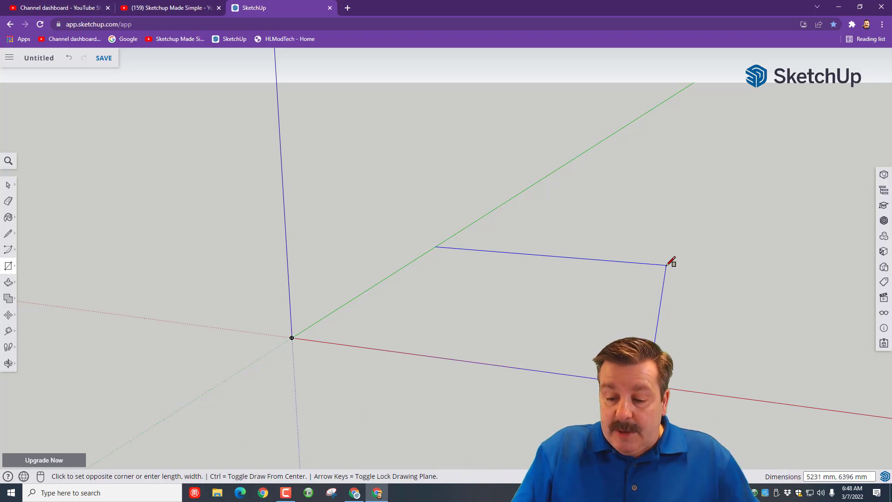
pyautogui.write('90,50')
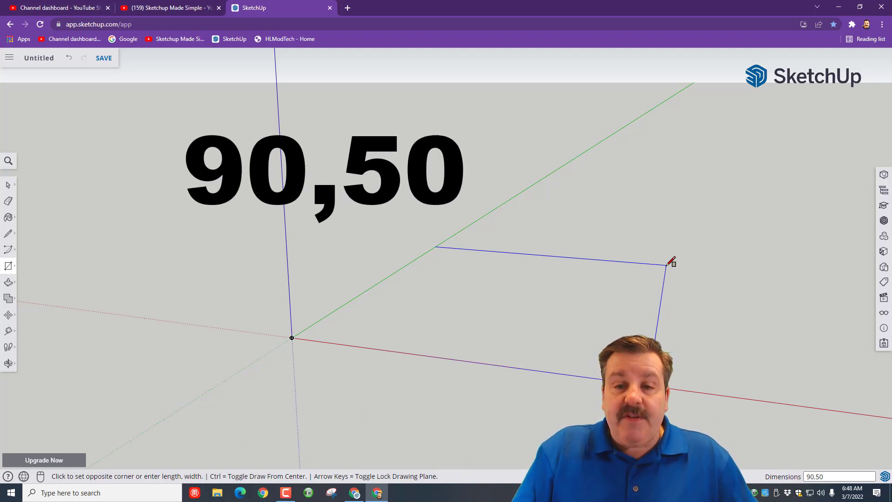
pyautogui.press('Return')
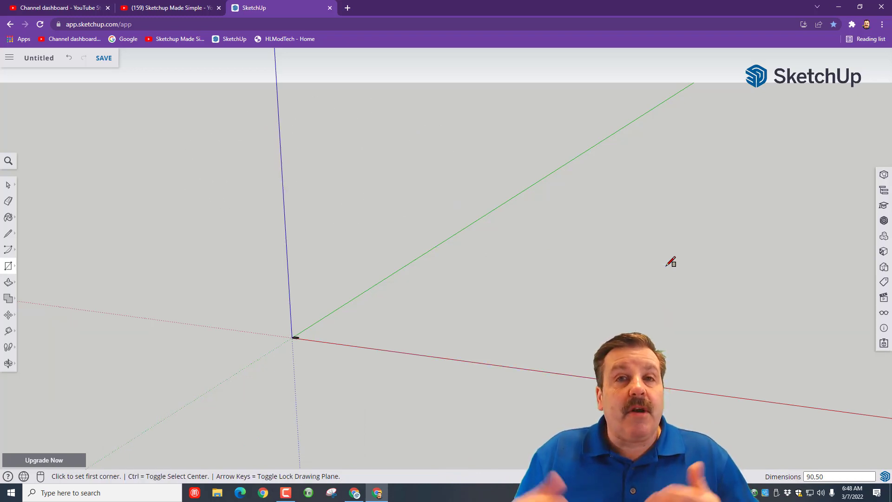
pyautogui.hotkey('shift', 'z')
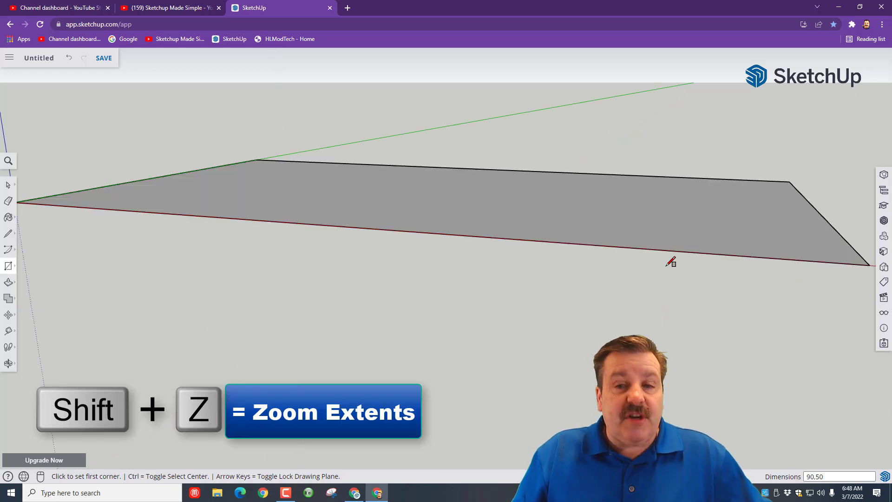
pyautogui.press('o')
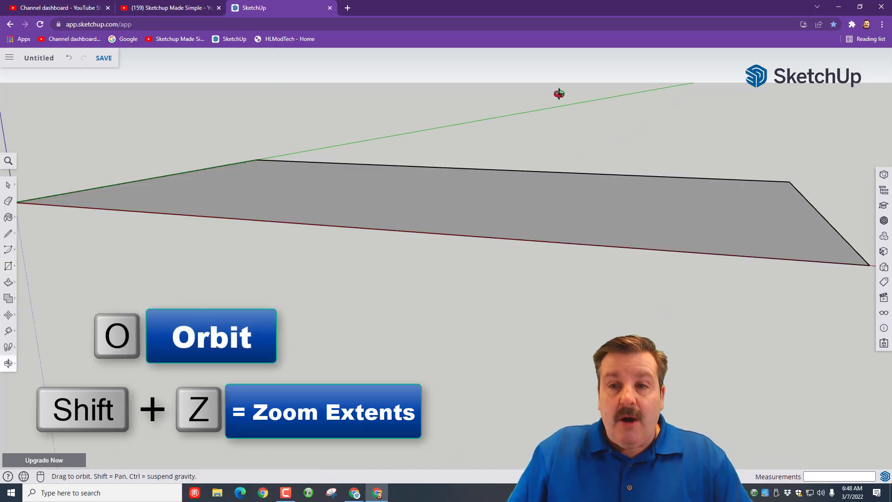
pyautogui.moveTo(573, 103); pyautogui.dragTo(575, 134)
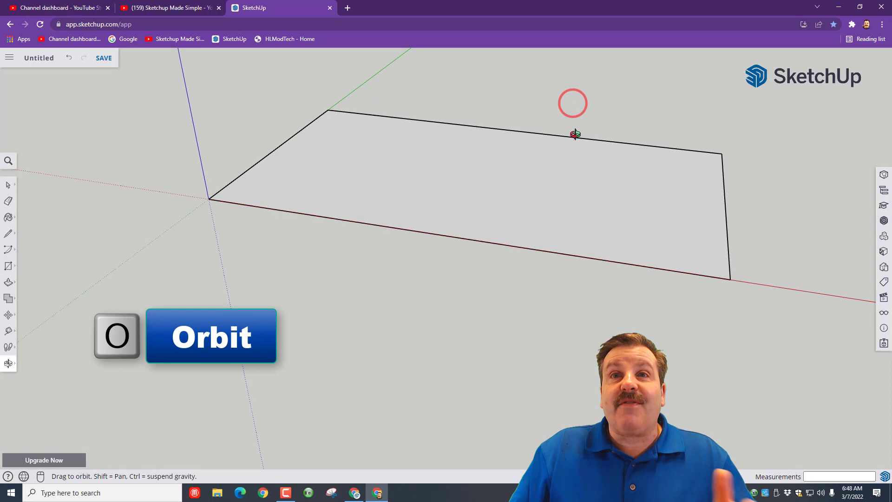
# Save the model as "box" in the SketchUp project folder.
pyautogui.click(41, 59)
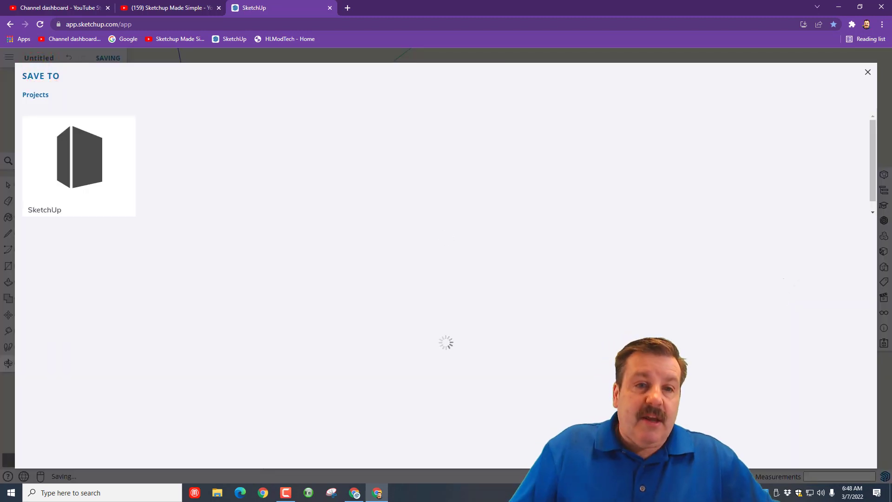
pyautogui.click(84, 179)
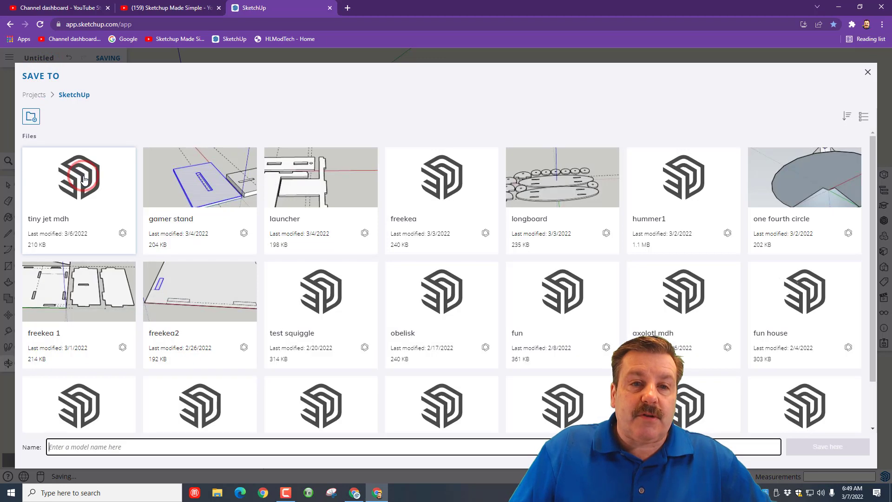
pyautogui.write('box')
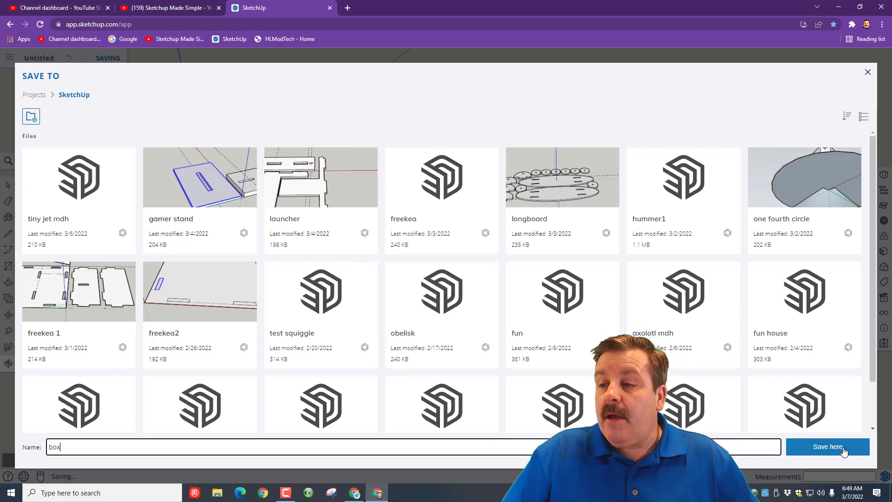
pyautogui.click(829, 446)
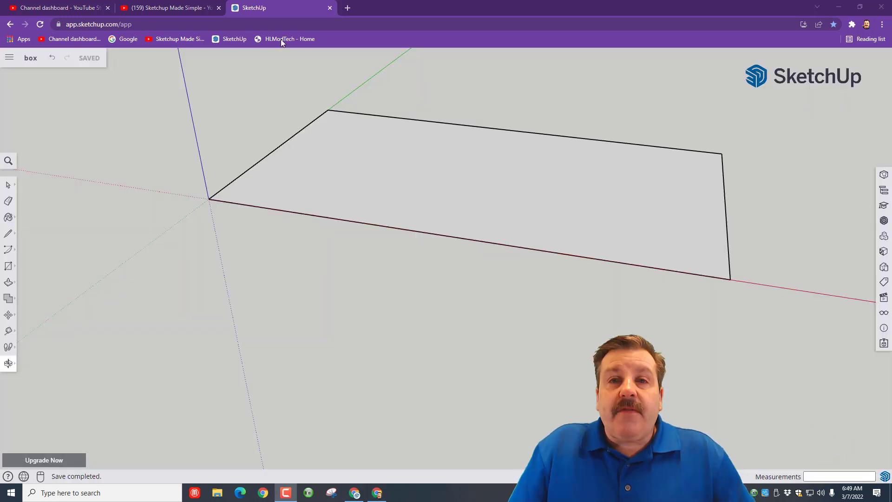
pyautogui.click(282, 10)
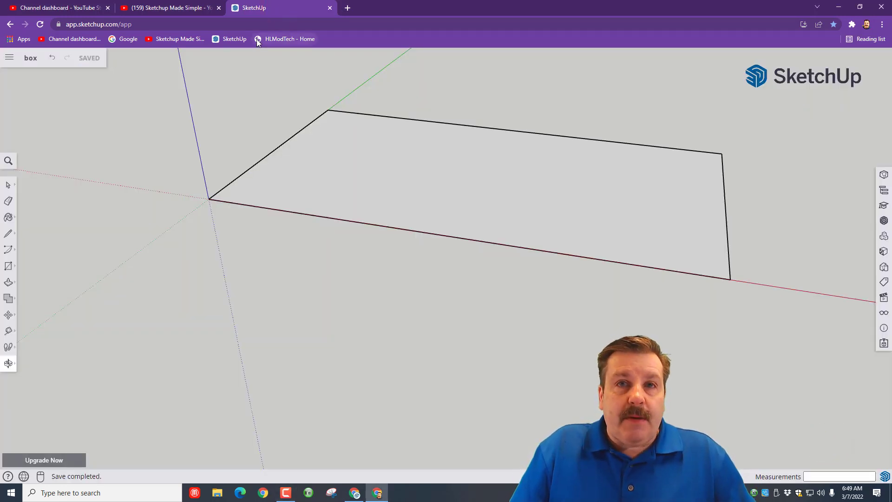
# Push/Pull the rectangle up 4 mm to form the base of the box.
pyautogui.press('p')
pyautogui.click(428, 194)
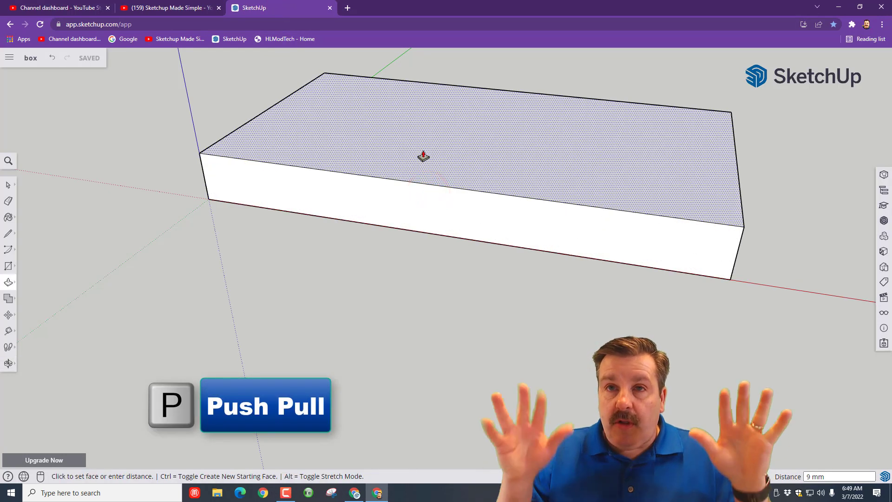
pyautogui.write('4')
pyautogui.press('Return')
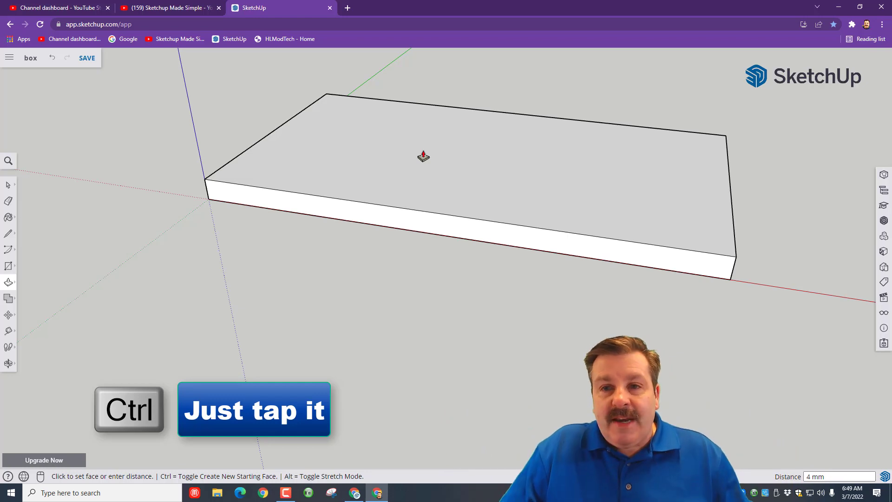
# Push/Pull the base's top face up another 45 mm as a new starting face, keeping the base's edge line.
pyautogui.click(423, 157)
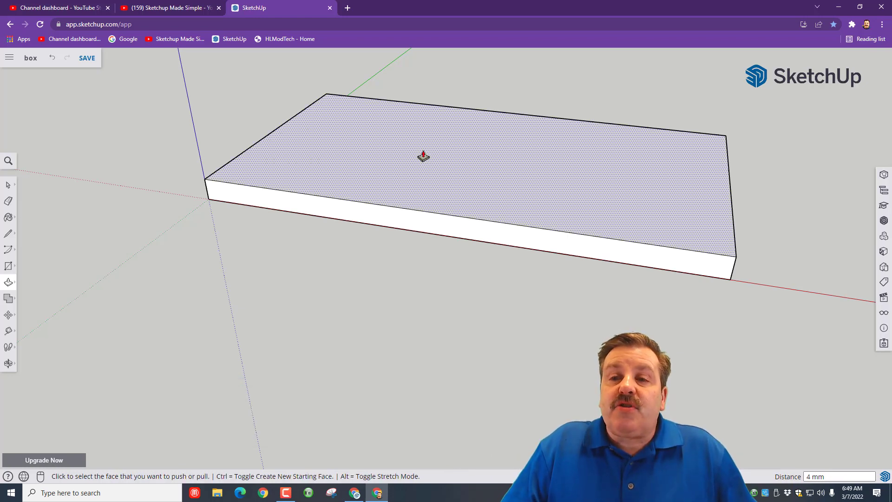
pyautogui.press('ctrl')
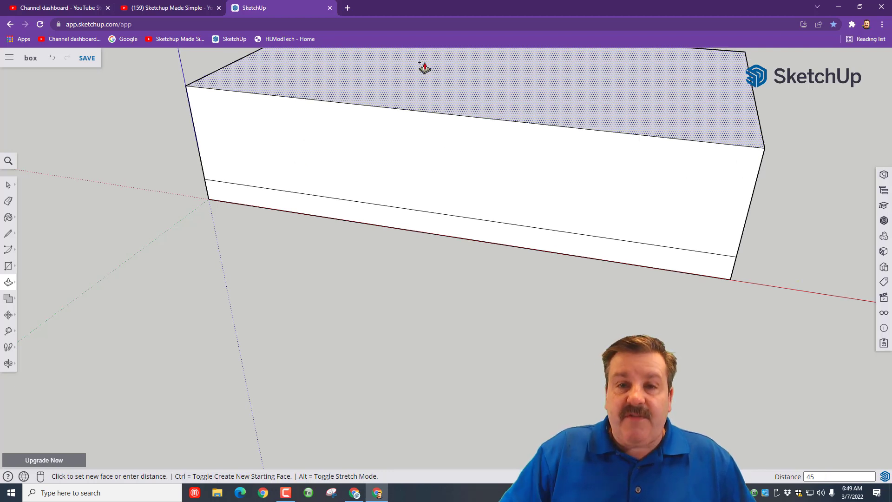
pyautogui.press('Return')
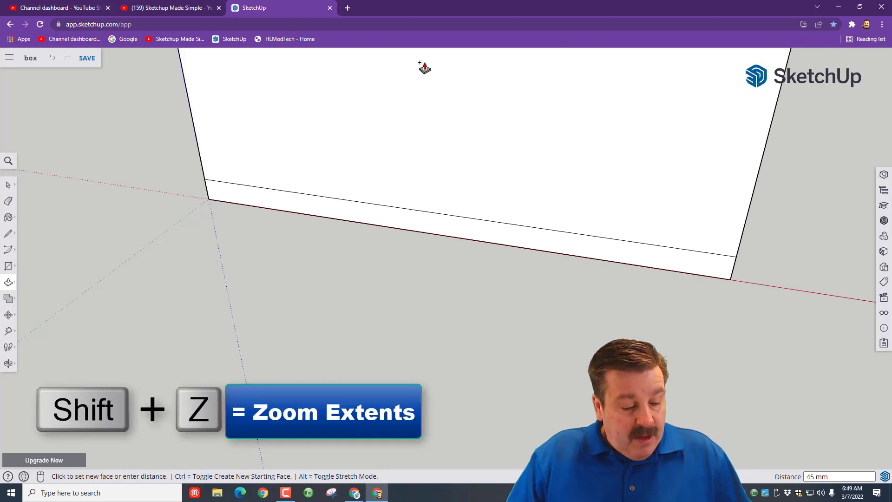
pyautogui.hotkey('shift', 'z')
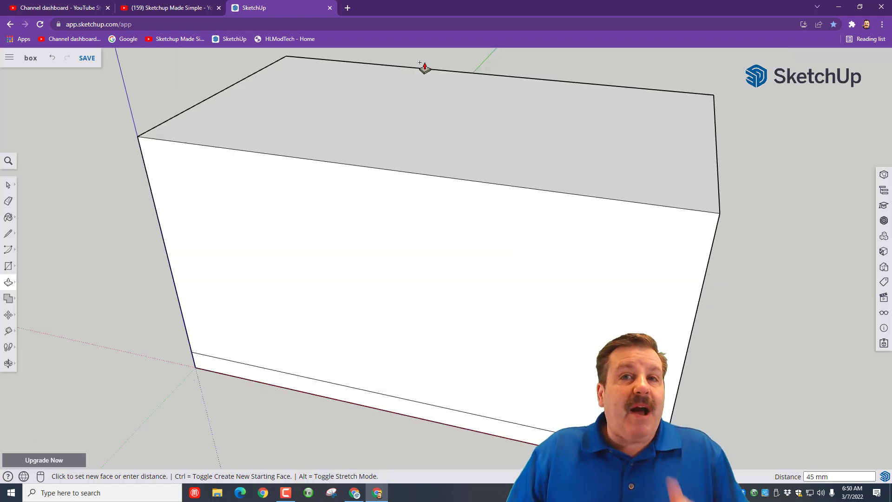
# Offset the outline of the box's top face 4 mm inward.
pyautogui.press('f')
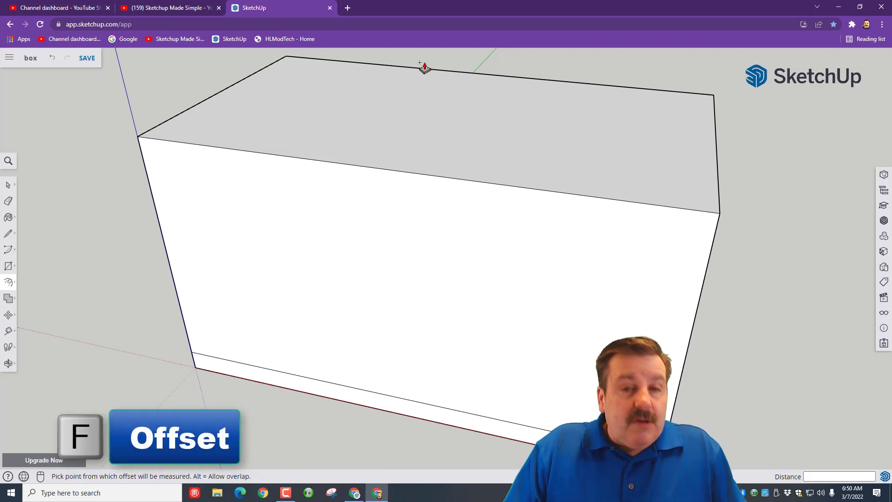
pyautogui.click(389, 104)
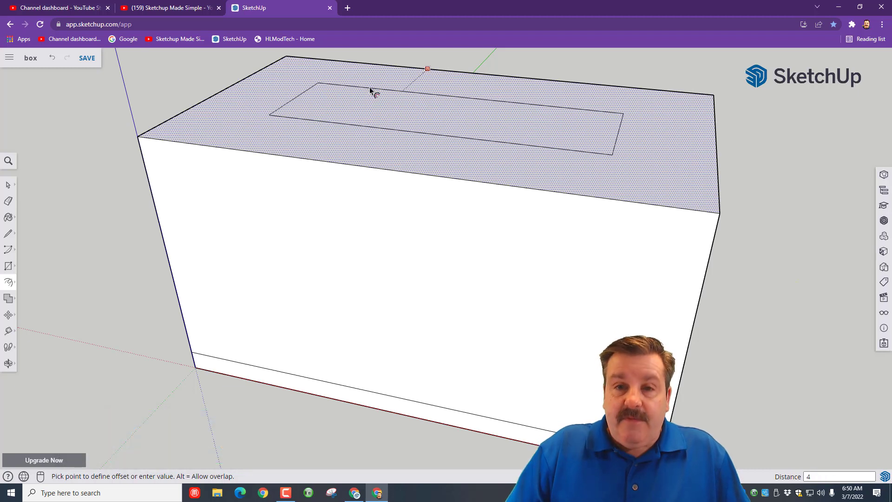
pyautogui.write('4')
pyautogui.press('Return')
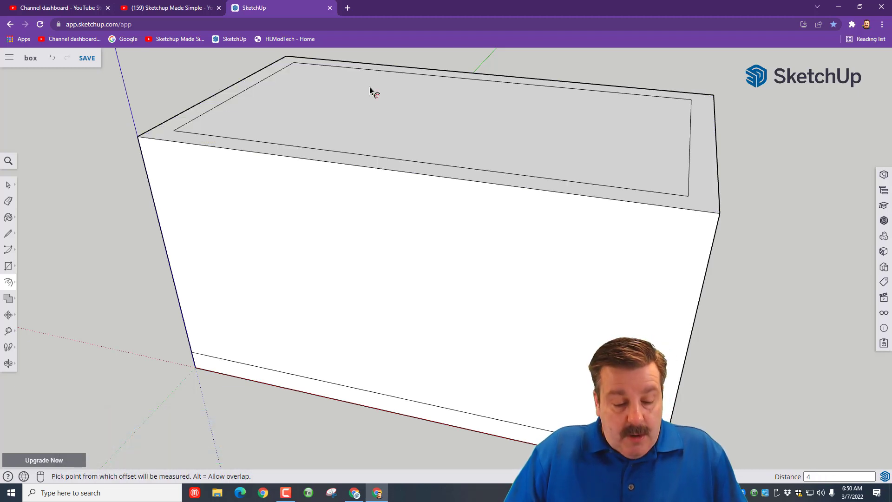
# Hollow out the box by pushing the inner top face down 45 mm, level with the base's upper edge line.
pyautogui.press('p')
pyautogui.click(381, 113)
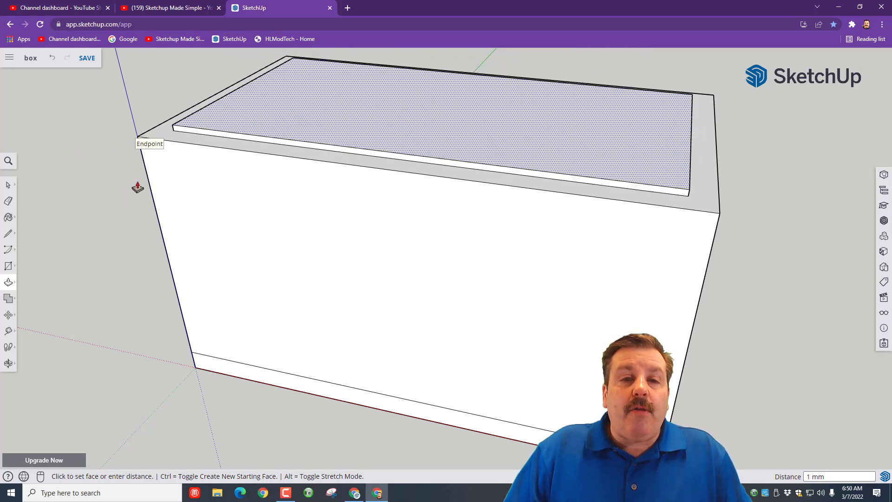
pyautogui.click(193, 358)
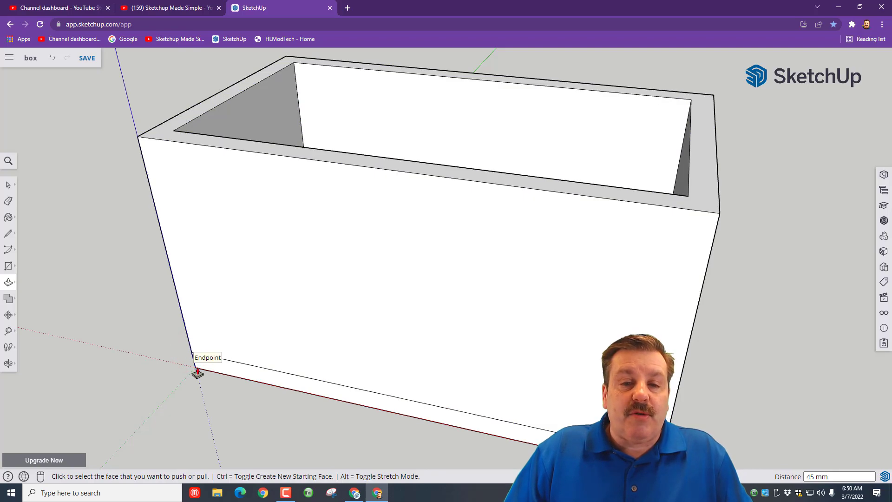
# Copy the box's underside face from the origin corner about 101 mm along the red axis, clear of the box.
pyautogui.press('o')
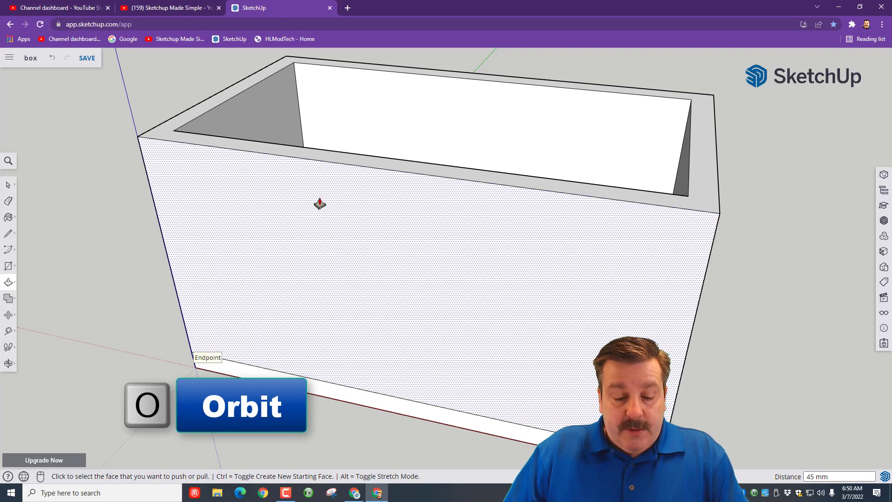
pyautogui.moveTo(320, 204); pyautogui.dragTo(344, 232)
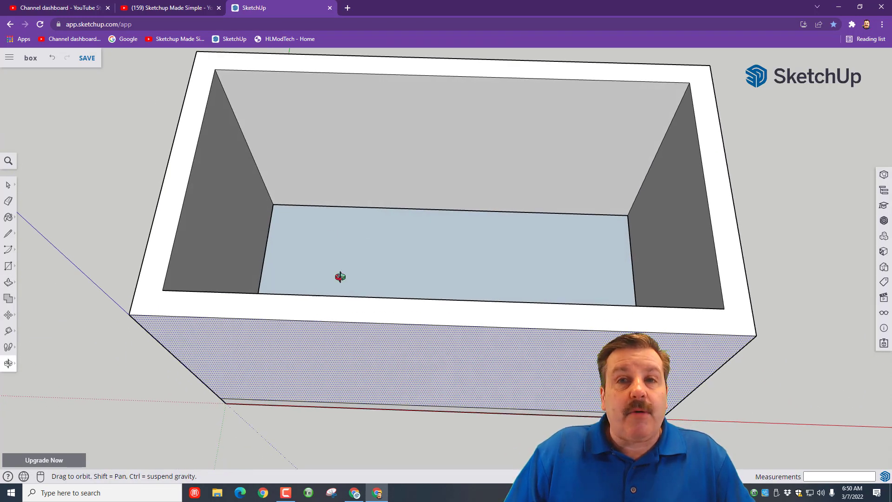
pyautogui.moveTo(367, 380); pyautogui.dragTo(288, 320)
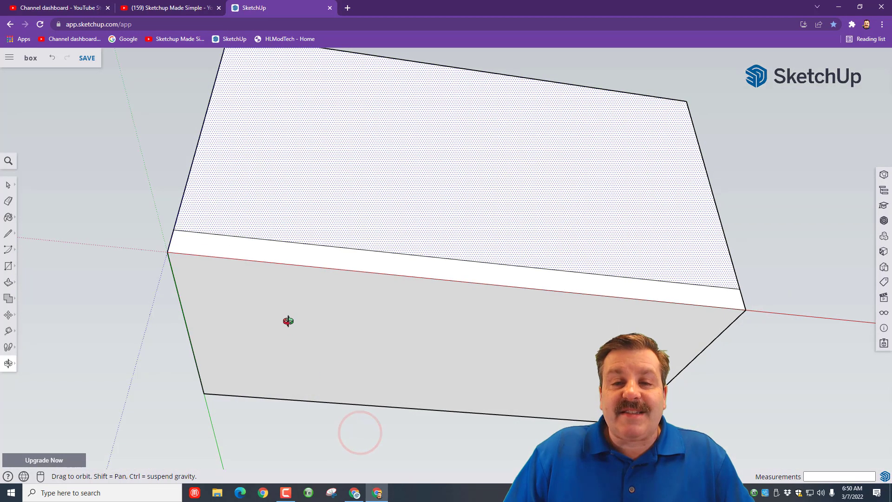
pyautogui.click(415, 123)
pyautogui.moveTo(467, 73); pyautogui.dragTo(464, 267)
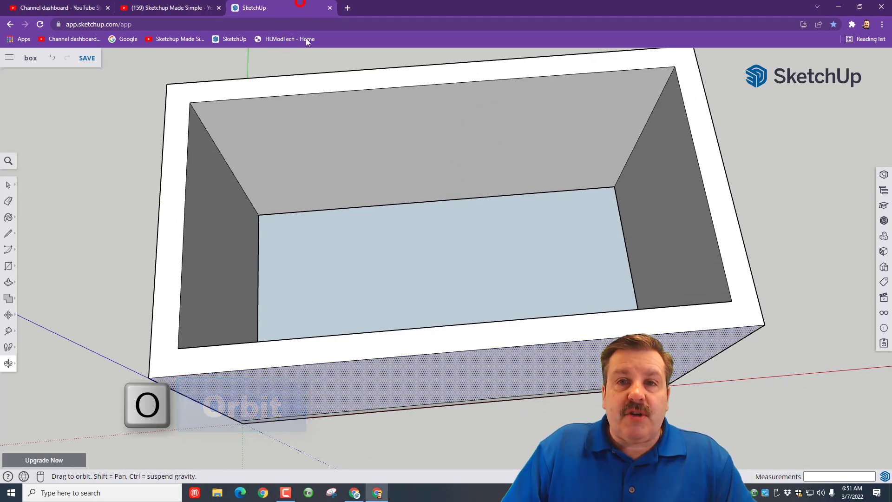
pyautogui.click(456, 352)
pyautogui.moveTo(476, 367); pyautogui.dragTo(406, 414)
pyautogui.press('space')
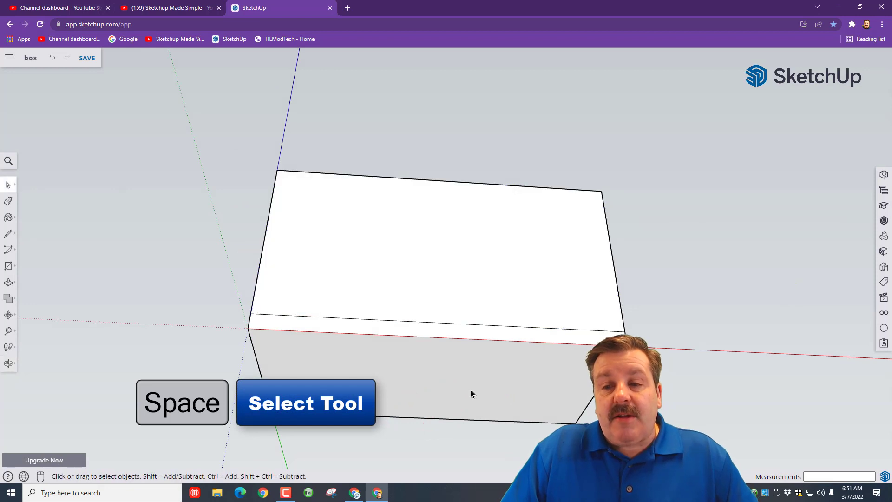
pyautogui.click(471, 390)
pyautogui.press('m')
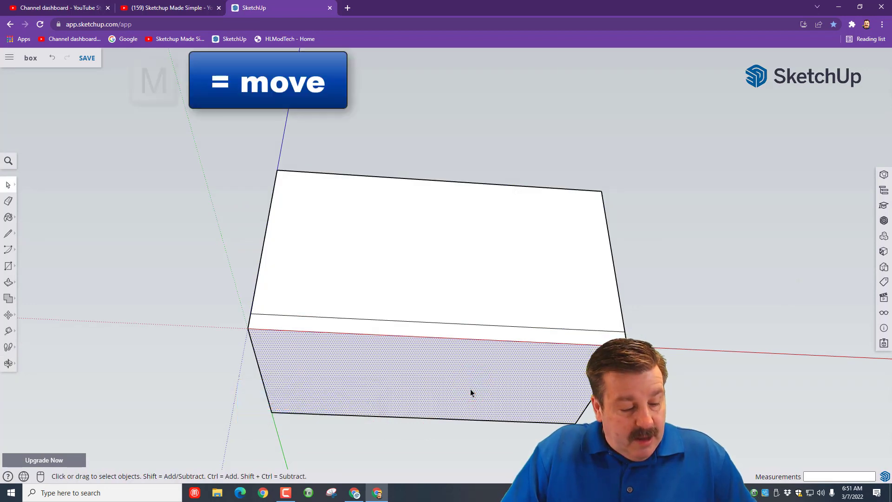
pyautogui.press('ctrl')
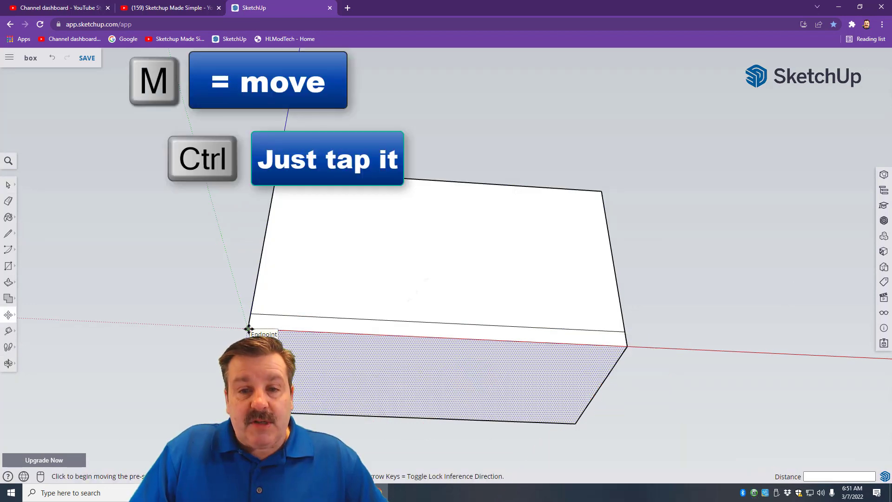
pyautogui.click(249, 328)
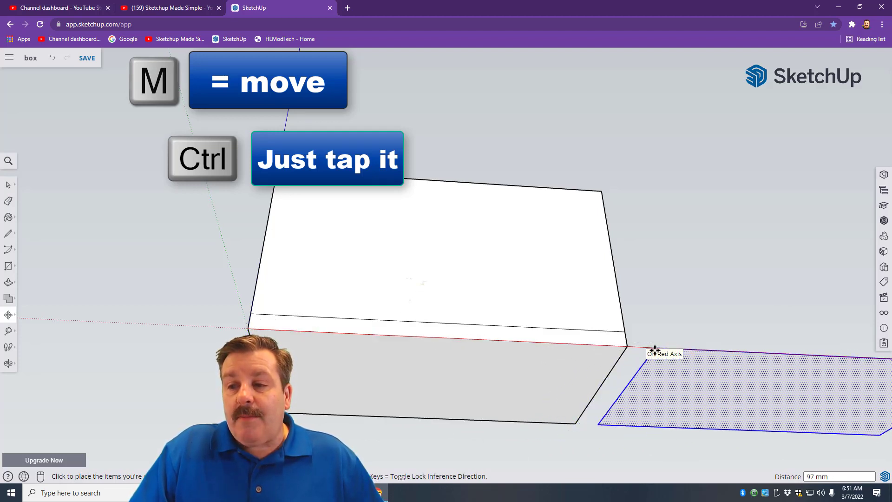
pyautogui.click(670, 347)
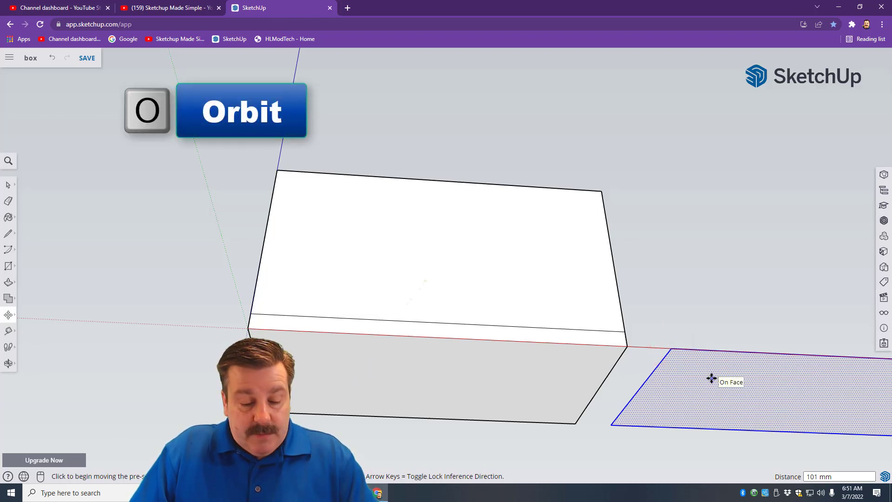
# Push/Pull the copied rectangle beside the box up 4 mm to form a flat lid.
pyautogui.press('o')
pyautogui.moveTo(747, 289); pyautogui.dragTo(779, 260)
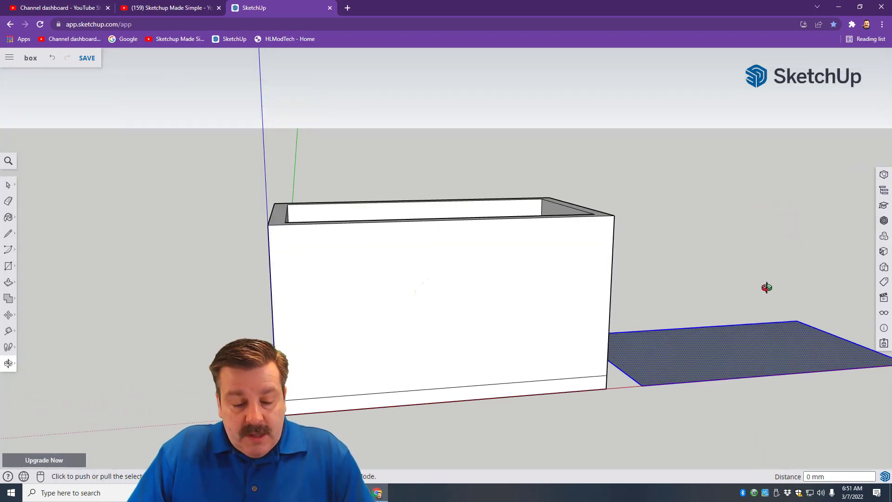
pyautogui.press('p')
pyautogui.click(726, 352)
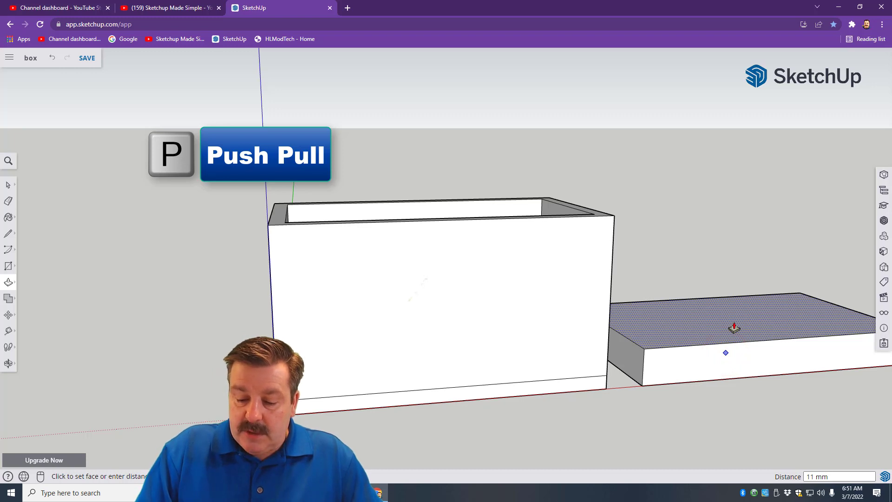
pyautogui.write('4')
pyautogui.press('Return')
# Select all of the lid's faces and edges and make them a group.
pyautogui.press('space')
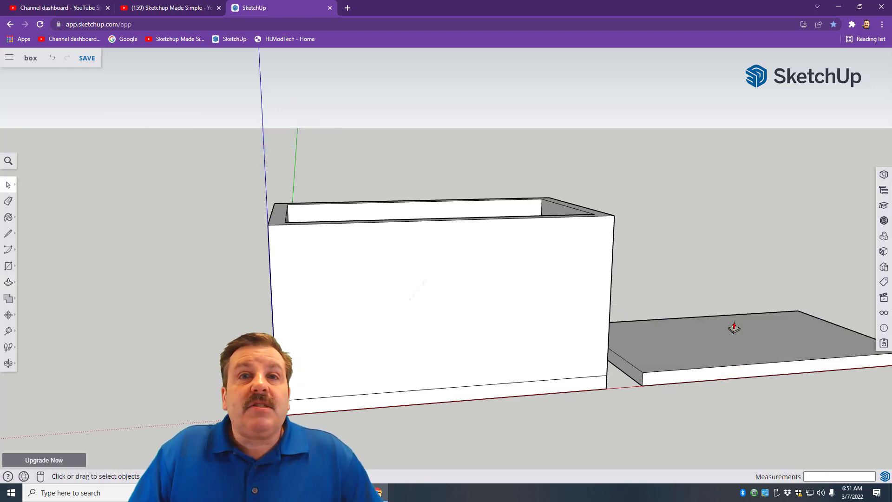
pyautogui.tripleClick(729, 336)
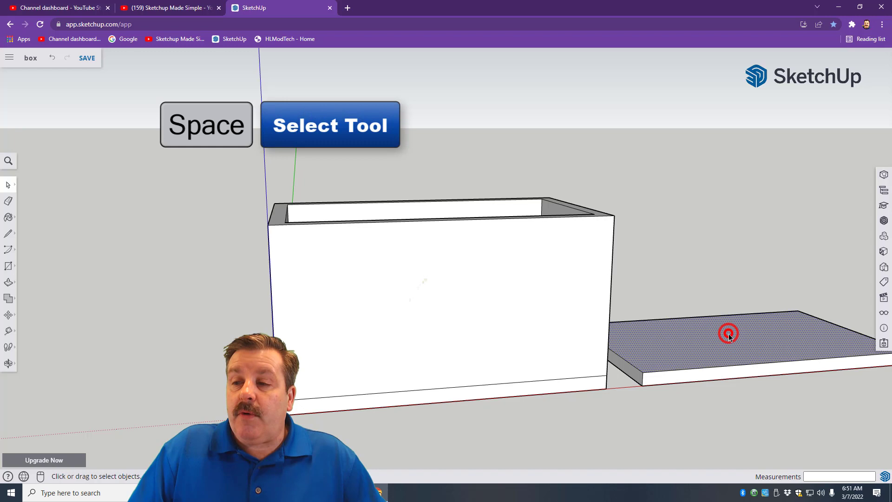
pyautogui.rightClick(705, 339)
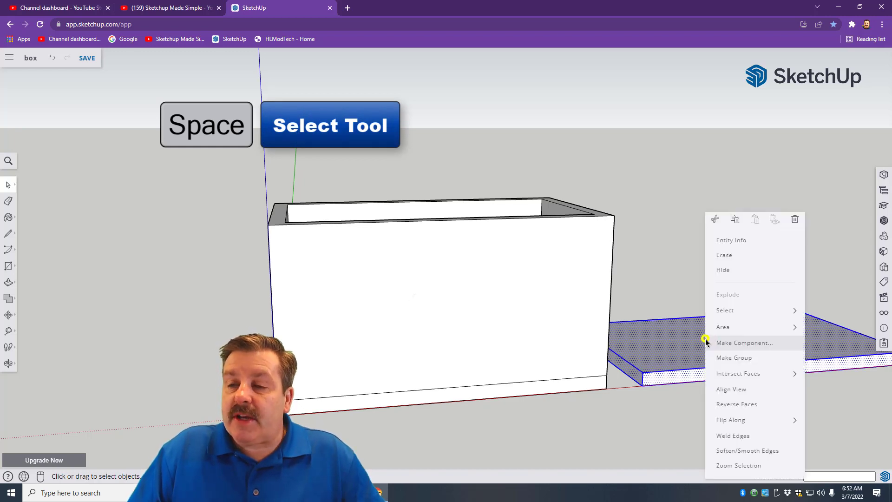
pyautogui.click(726, 358)
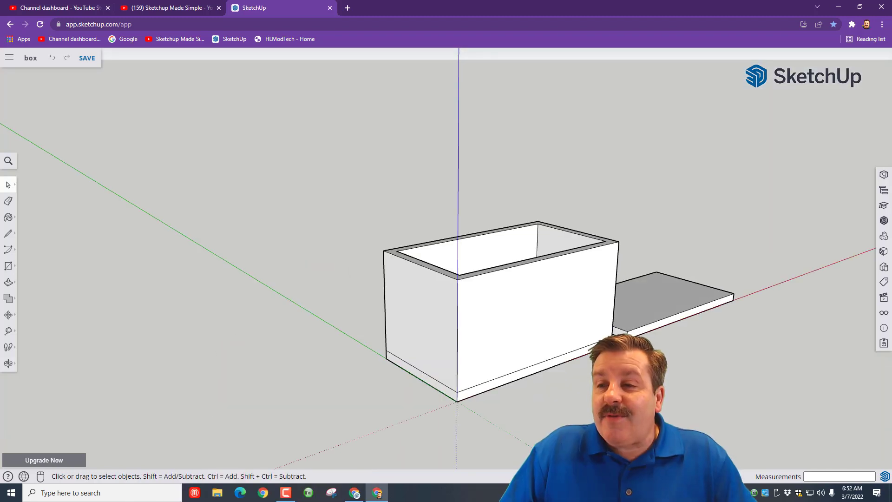
# Erase the leftover base edge line from all four outer sides of the box.
pyautogui.press('e')
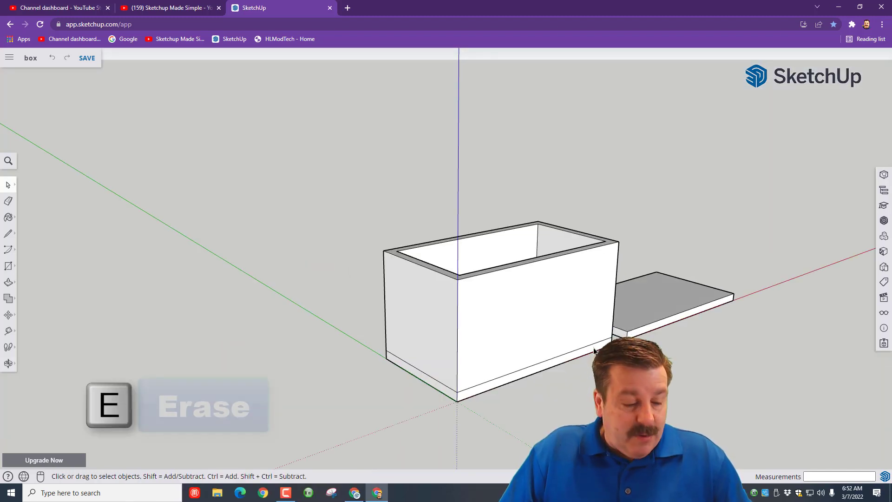
pyautogui.click(526, 368)
pyautogui.click(442, 381)
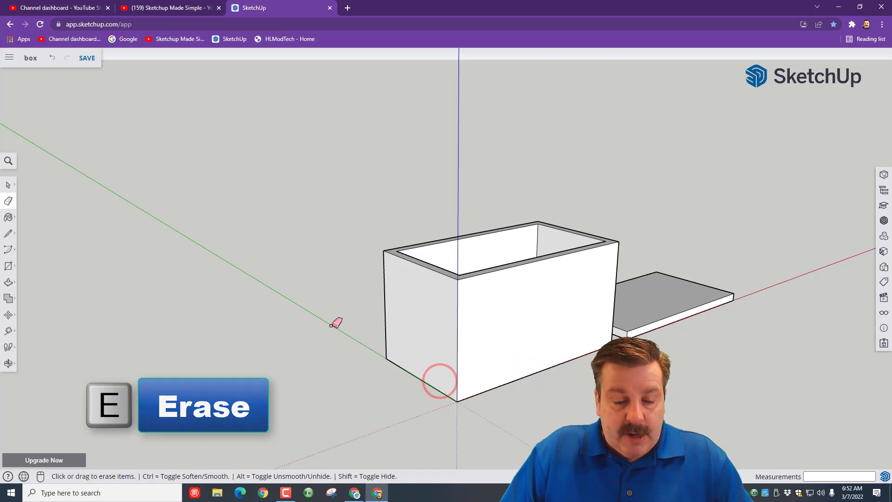
pyautogui.moveTo(292, 293); pyautogui.dragTo(690, 356, button='middle')
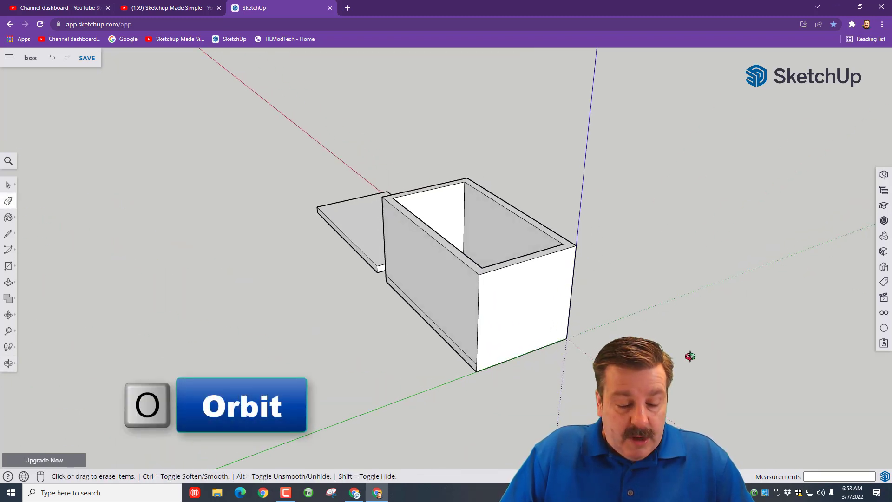
pyautogui.click(442, 329)
pyautogui.moveTo(315, 339)
pyautogui.mouseDown(button='middle')
pyautogui.moveTo(767, 364)
pyautogui.moveTo(355, 299)
pyautogui.moveTo(508, 314)
pyautogui.moveTo(378, 275)
pyautogui.moveTo(412, 279)
pyautogui.mouseUp(button='middle')
pyautogui.click(389, 295)
# Select all of the box's connected geometry and make it a group.
pyautogui.press('space')
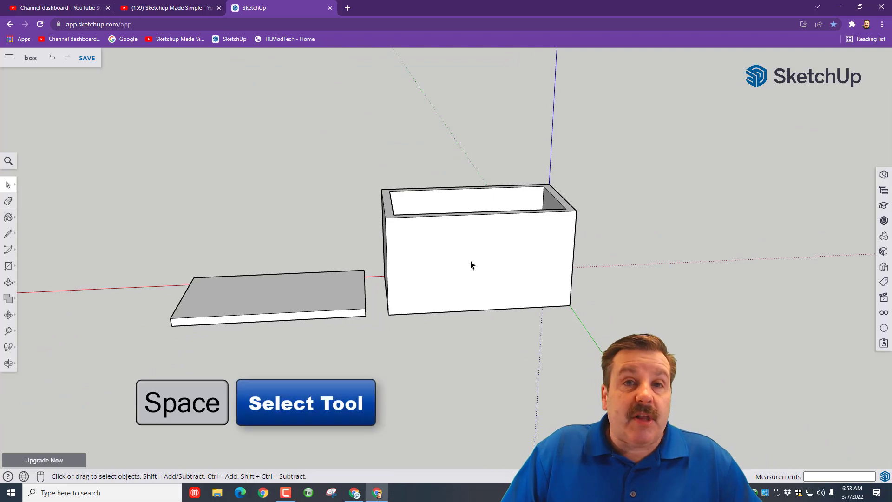
pyautogui.click(471, 262)
pyautogui.tripleClick(470, 261)
pyautogui.rightClick(471, 263)
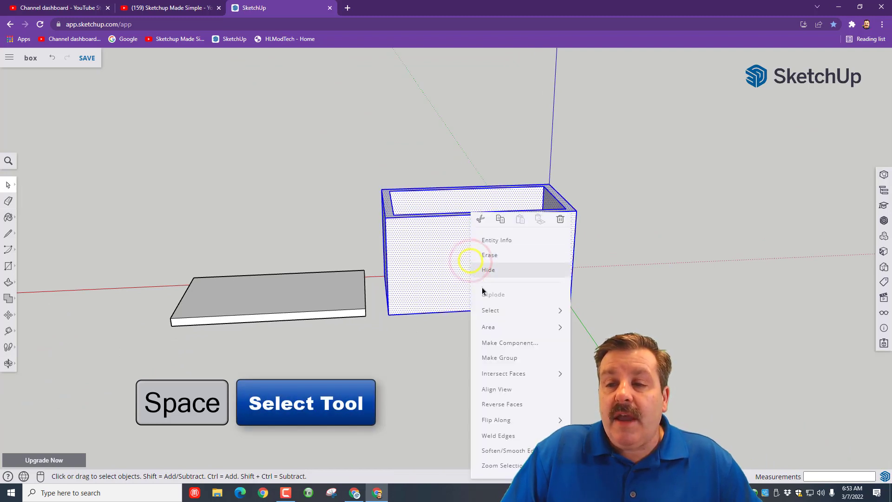
pyautogui.click(515, 359)
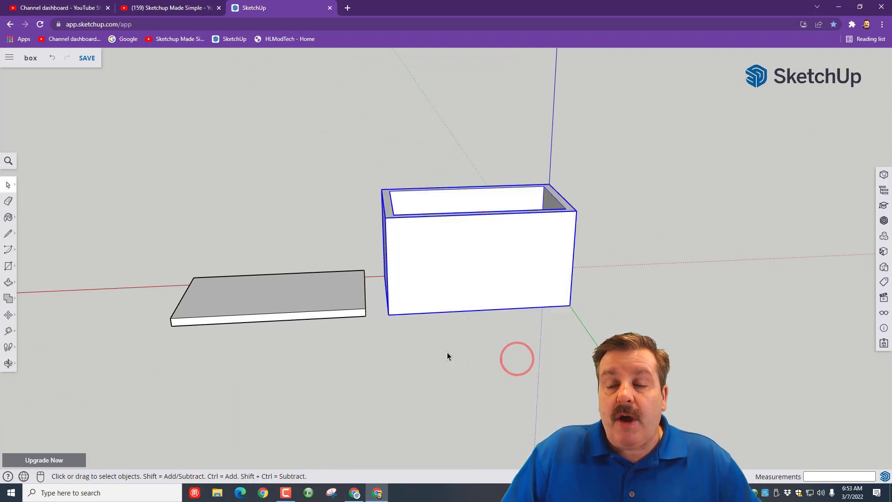
# Move the lid by its lower outer corner onto the matching top corner of the box, so it covers the opening.
pyautogui.press('m')
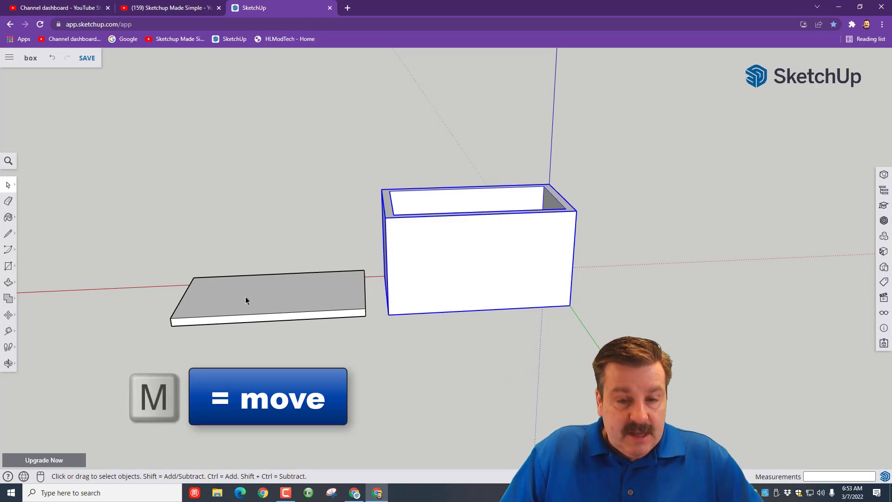
pyautogui.click(245, 295)
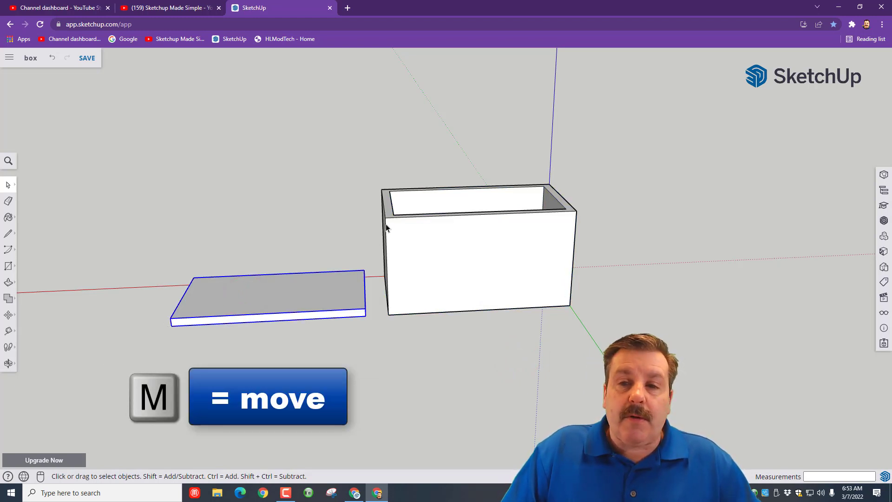
pyautogui.press('m')
pyautogui.click(173, 326)
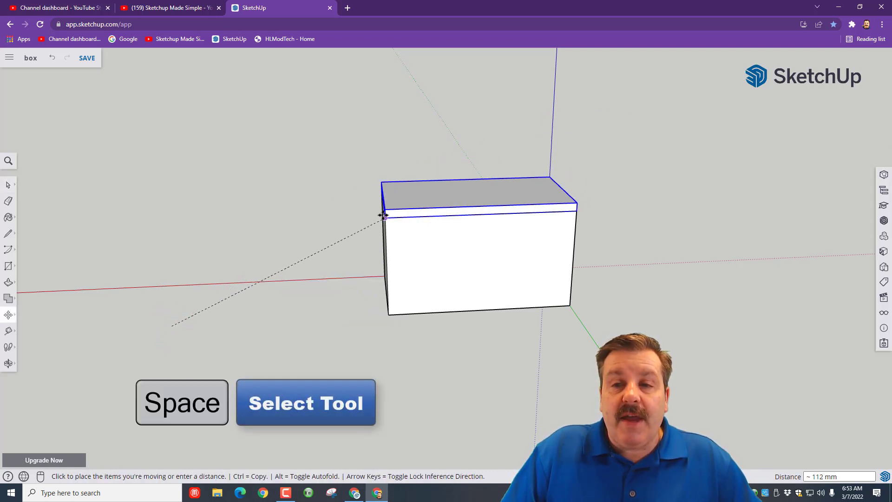
pyautogui.click(383, 217)
pyautogui.moveTo(560, 287); pyautogui.dragTo(185, 249, button='middle')
pyautogui.press('space')
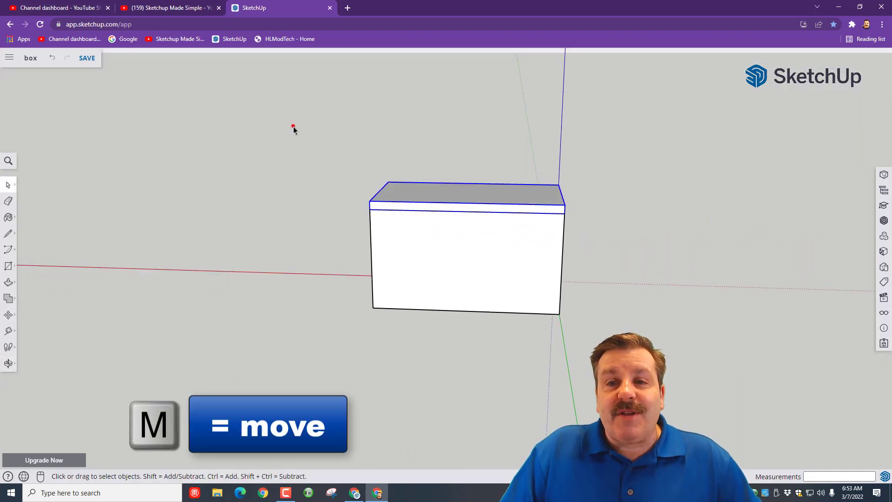
# Copy the box together with its lid about 113 mm along the red axis.
pyautogui.moveTo(294, 126)
pyautogui.mouseDown()
pyautogui.moveTo(491, 373)
pyautogui.moveTo(607, 395)
pyautogui.mouseUp()
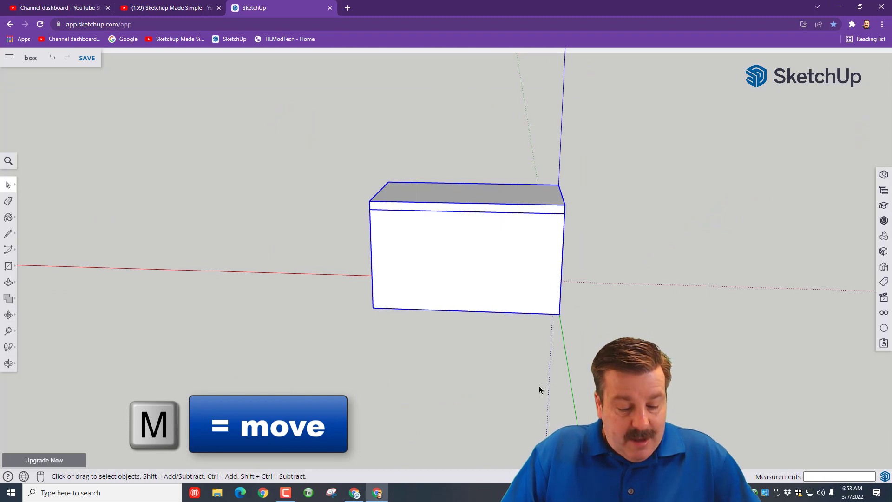
pyautogui.press('m')
pyautogui.click(373, 307)
pyautogui.press('ctrl')
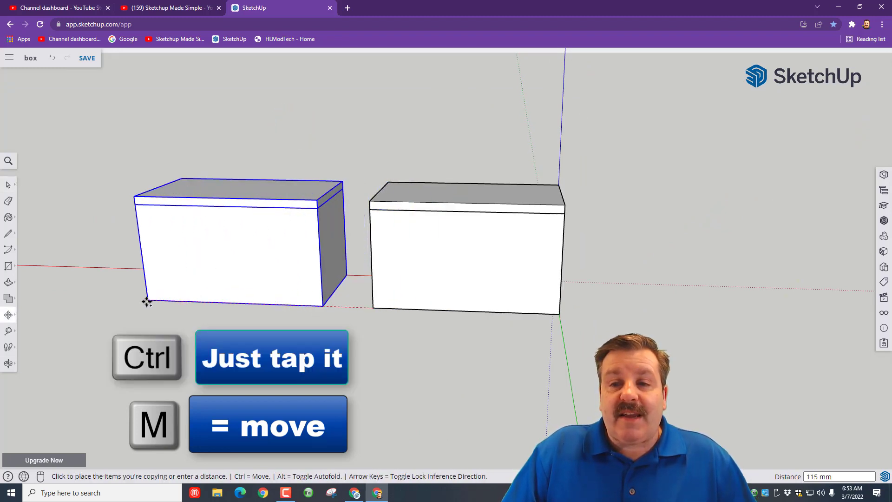
pyautogui.click(151, 303)
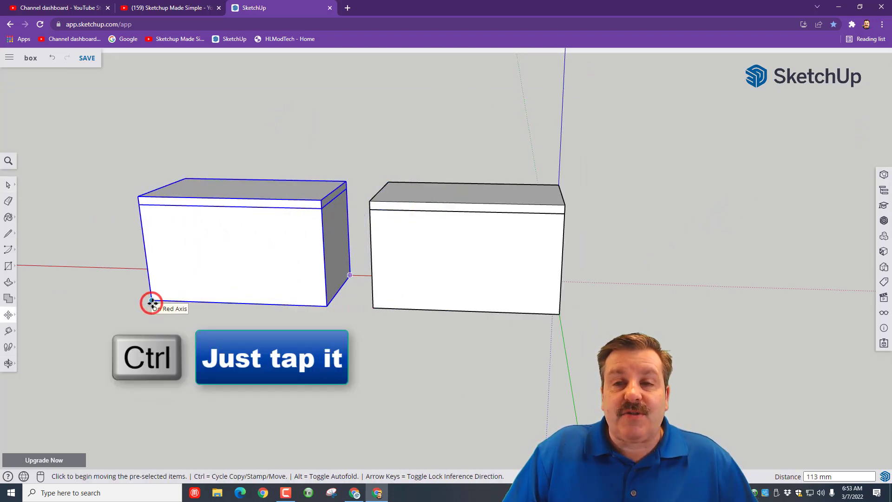
# Open the copied box's lid group for editing and Push/Pull its top face up 25 mm.
pyautogui.moveTo(152, 302); pyautogui.dragTo(481, 369, button='middle')
pyautogui.press('space')
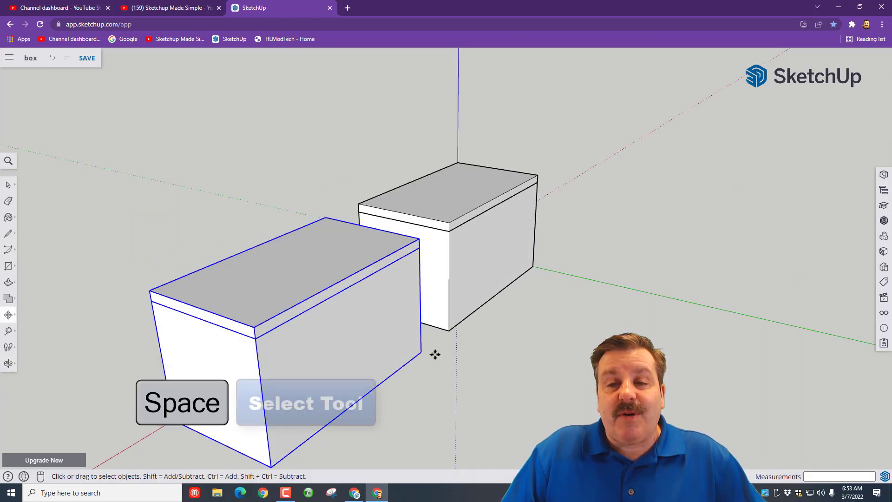
pyautogui.click(454, 378)
pyautogui.click(310, 269)
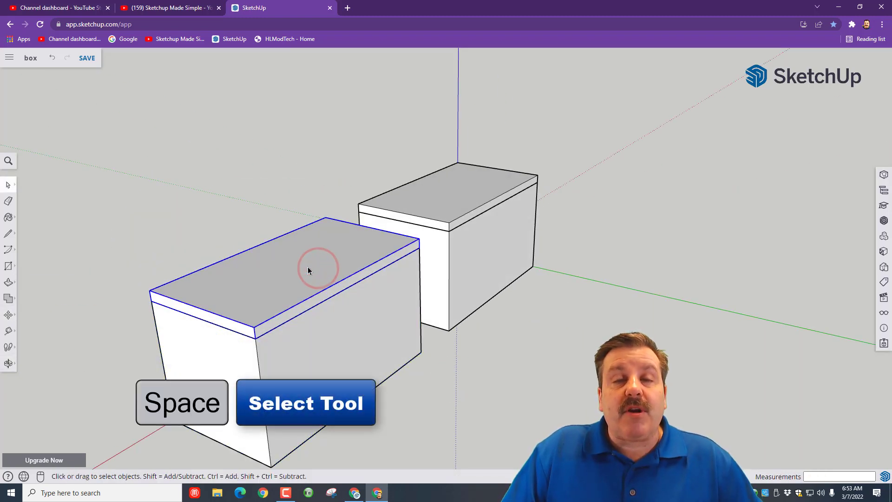
pyautogui.doubleClick(301, 273)
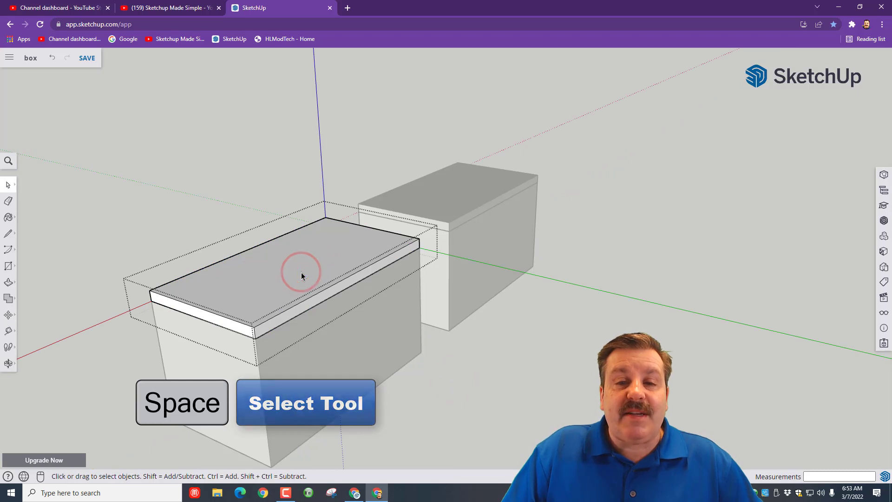
pyautogui.press('p')
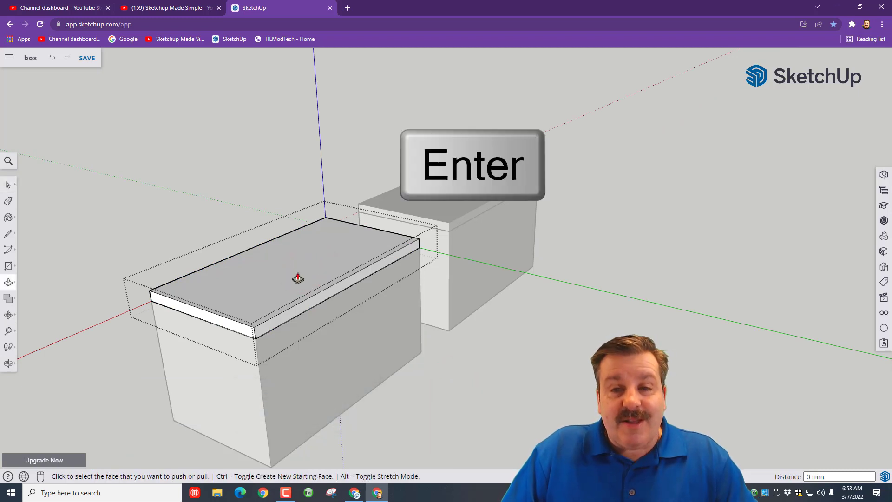
pyautogui.click(293, 270)
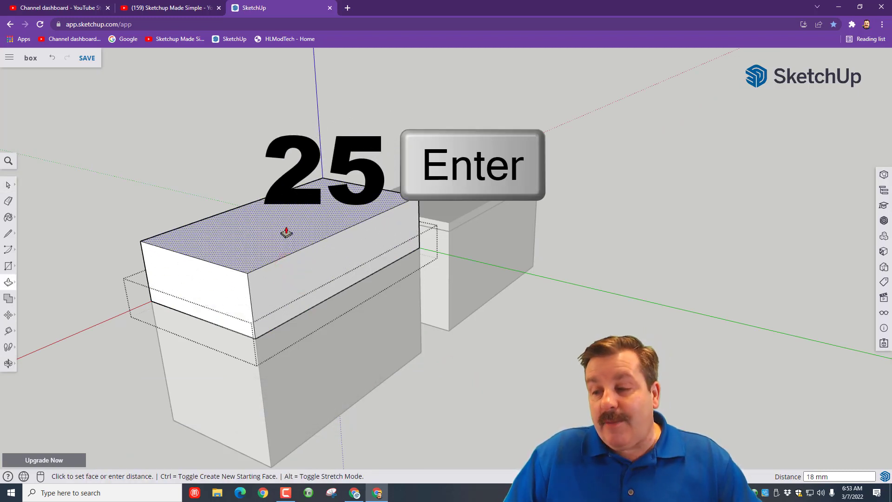
pyautogui.write('25')
pyautogui.press('Return')
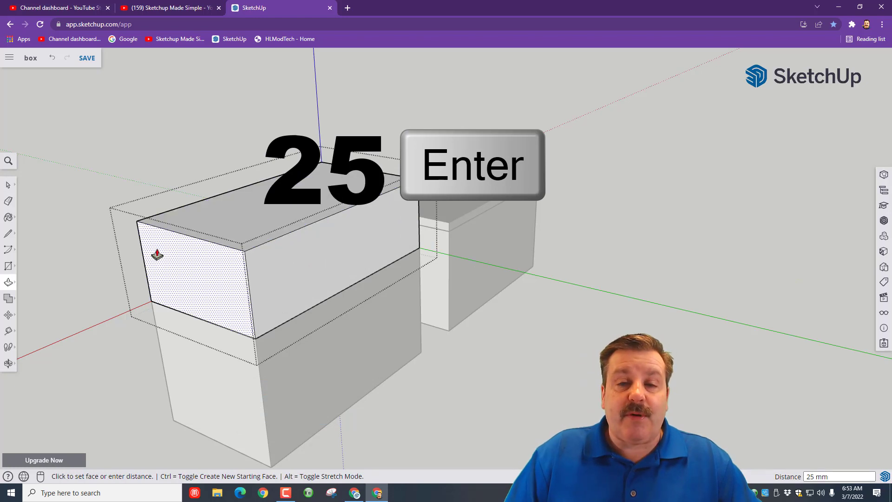
# Try to draw a two-point arc between the bottom corners of the raised lid's end face, then undo it.
pyautogui.moveTo(155, 255); pyautogui.dragTo(303, 194, button='middle')
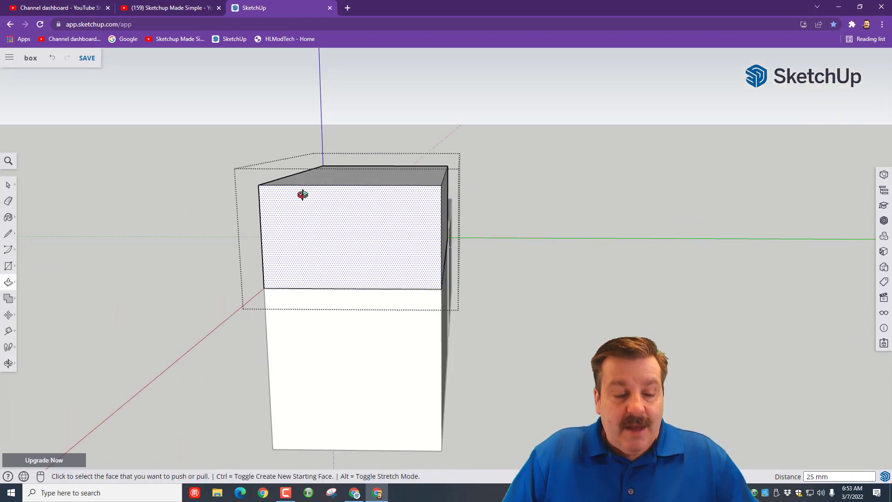
pyautogui.press('a')
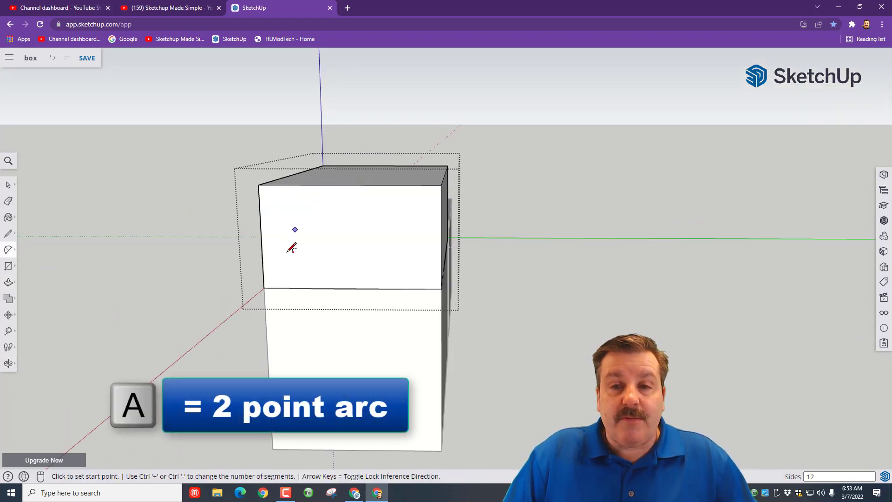
pyautogui.click(267, 285)
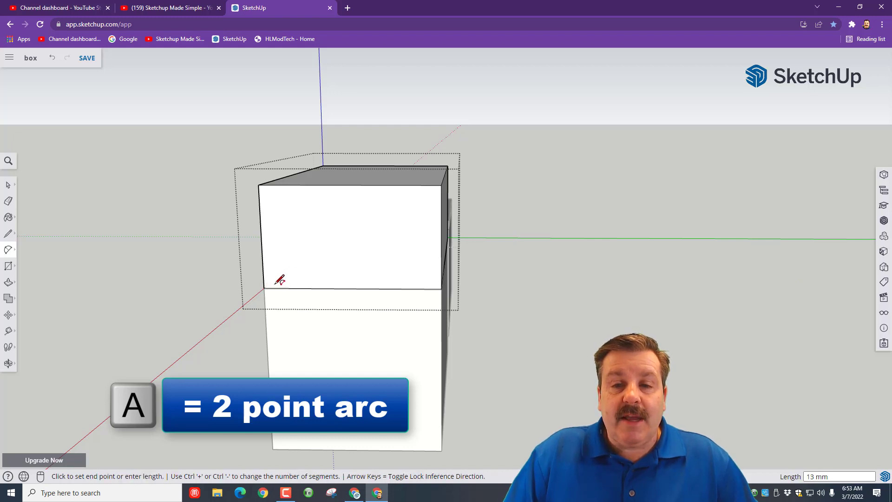
pyautogui.click(441, 289)
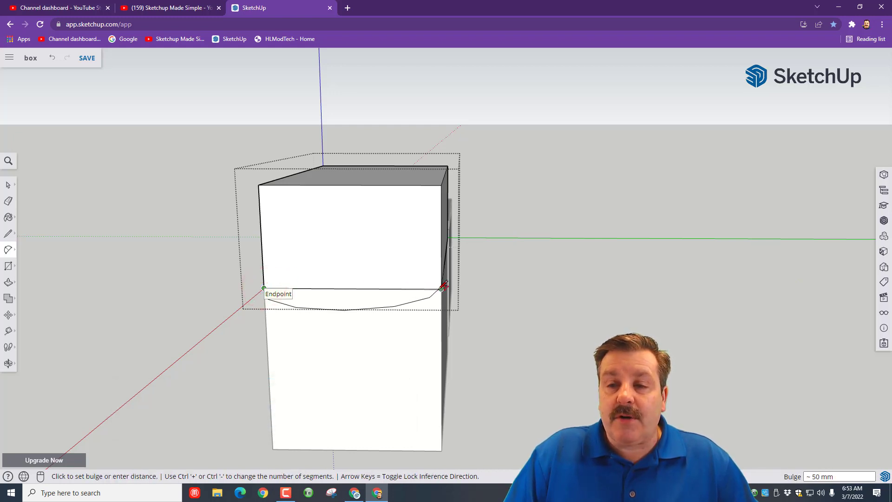
pyautogui.hotkey('ctrl', 'z')
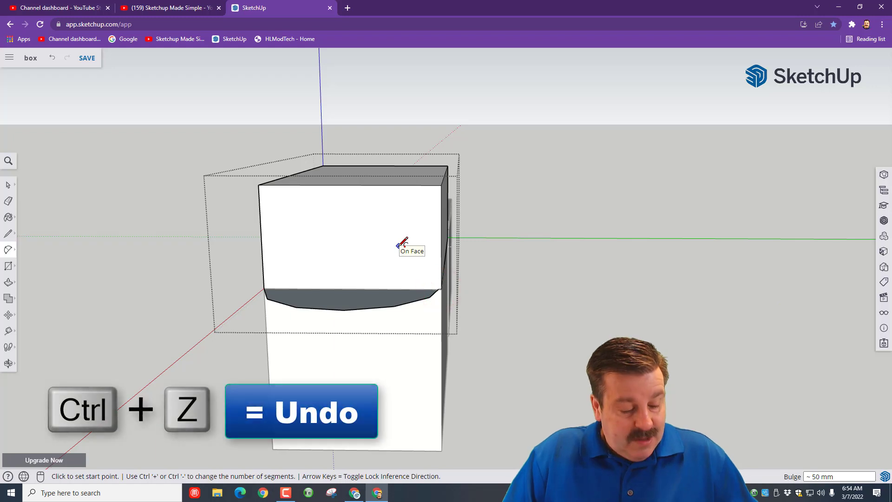
pyautogui.hotkey('ctrl', 'z')
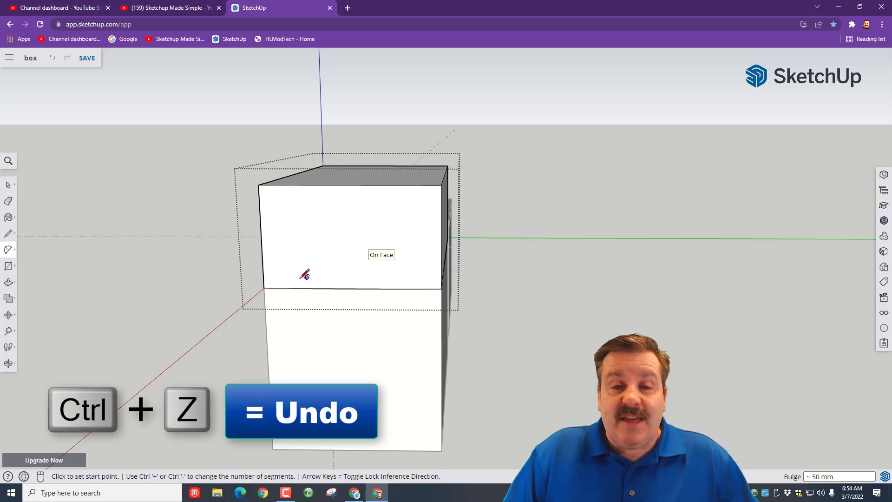
# Draw a two-point arc between the bottom corners of the raised lid's end face, bulging up to its top edge.
pyautogui.click(266, 286)
pyautogui.click(442, 288)
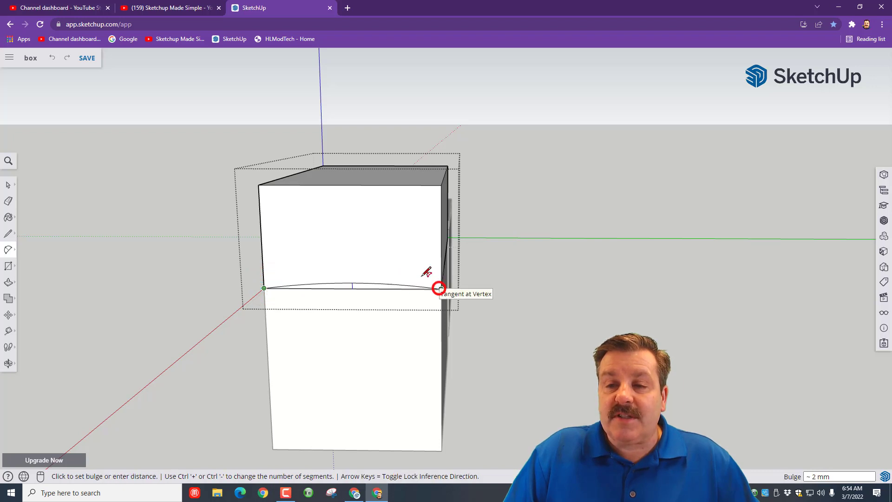
pyautogui.click(370, 185)
pyautogui.moveTo(370, 185); pyautogui.dragTo(154, 259, button='middle')
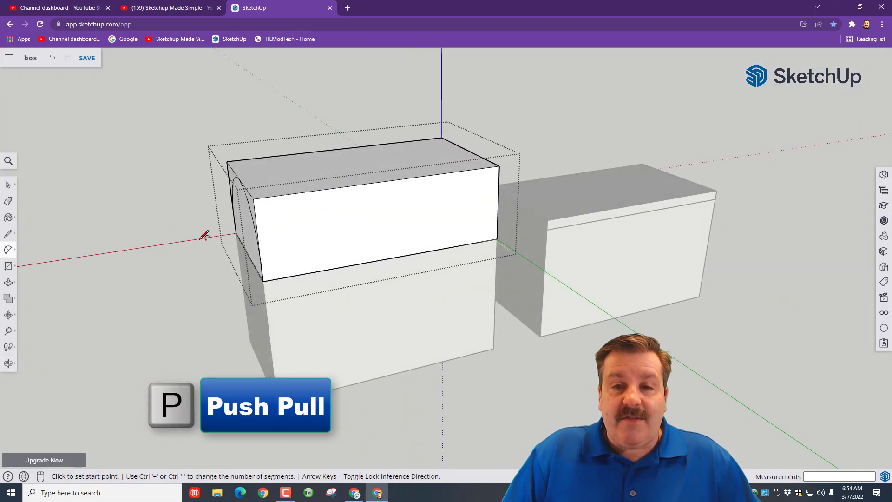
# Push the two corner areas outside the arc through the lid's full length, leaving a rounded top.
pyautogui.moveTo(228, 236); pyautogui.dragTo(334, 228, button='middle')
pyautogui.press('p')
pyautogui.click(317, 224)
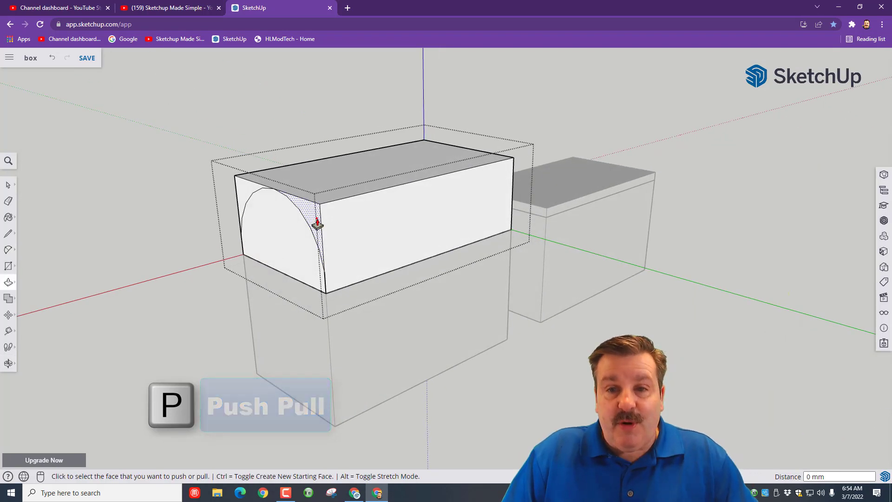
pyautogui.click(514, 184)
pyautogui.moveTo(312, 202); pyautogui.dragTo(364, 219, button='middle')
pyautogui.click(319, 199)
pyautogui.click(305, 203)
pyautogui.press('space')
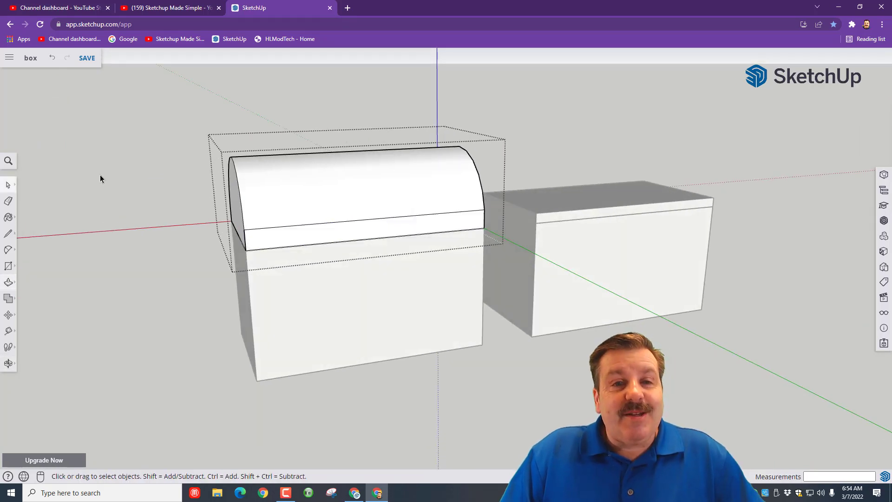
# Close the rounded lid's group, and paint the flat-lidded box's body with Ty_Brown2 and its lid with Ty_Brown1.
pyautogui.click(127, 166)
pyautogui.moveTo(127, 165); pyautogui.dragTo(224, 158, button='middle')
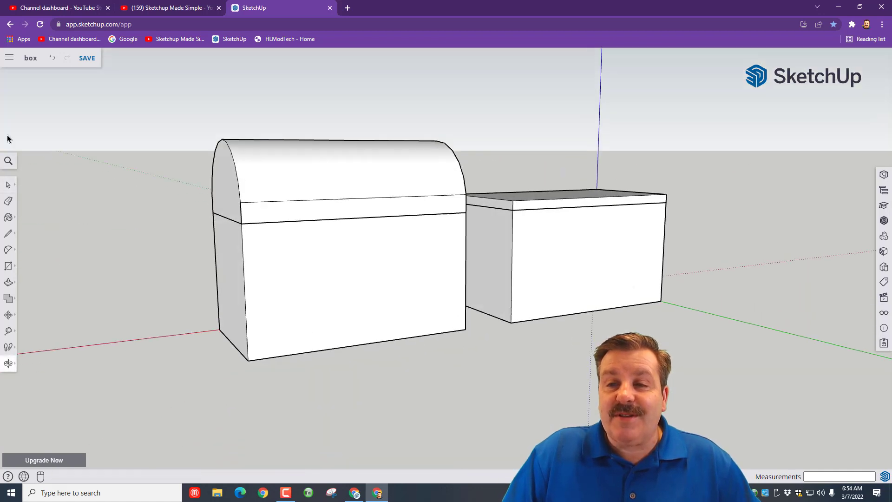
pyautogui.click(884, 253)
pyautogui.click(783, 183)
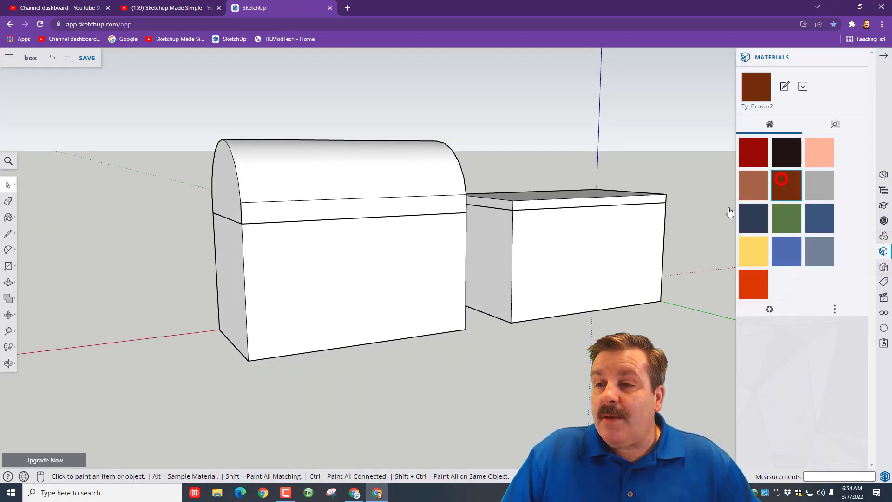
pyautogui.click(575, 253)
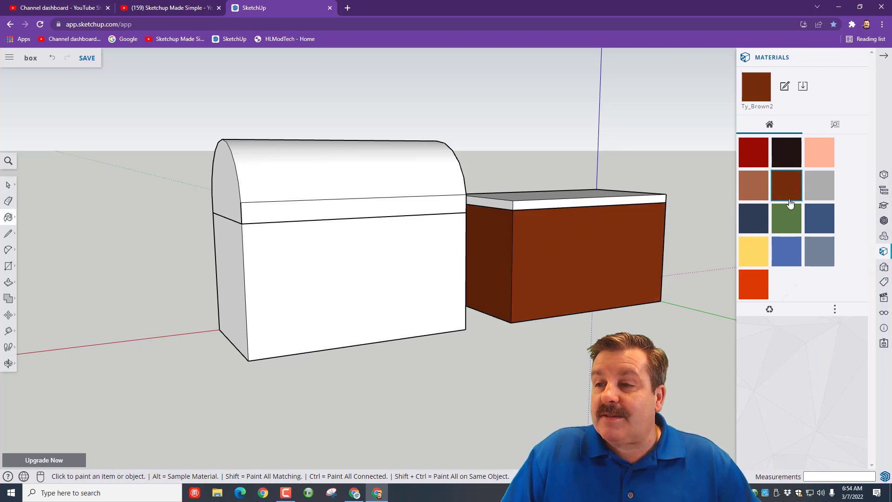
pyautogui.click(751, 185)
pyautogui.click(576, 198)
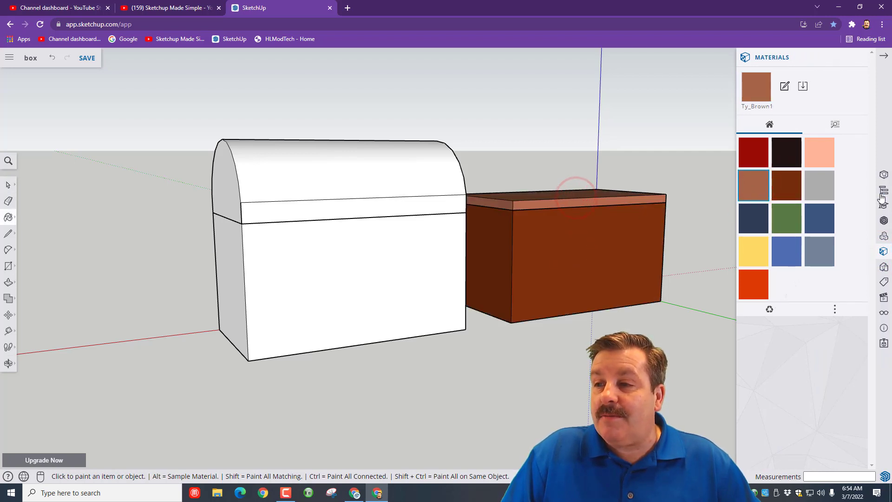
# From the Wood materials, paint the chest's body with the first medium-brown wood grain and its rounded lid with the pale plank wood.
pyautogui.click(834, 124)
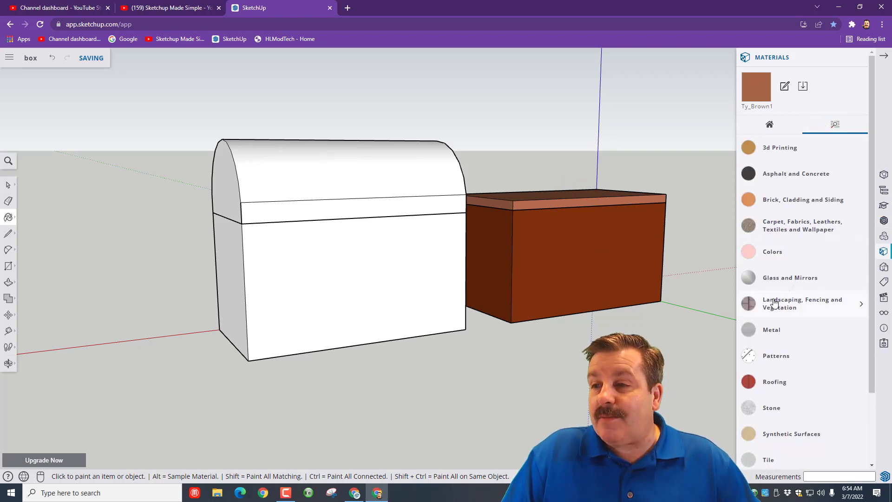
pyautogui.scroll(-3, 753, 302)
pyautogui.click(744, 454)
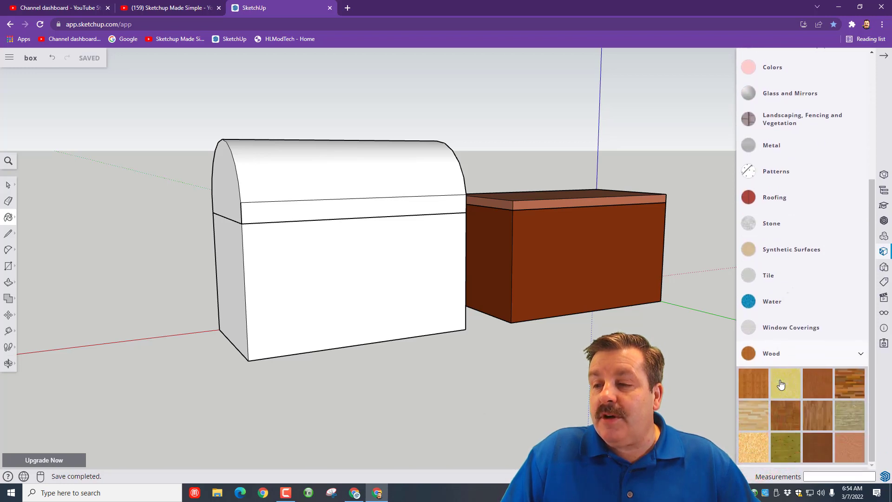
pyautogui.click(763, 382)
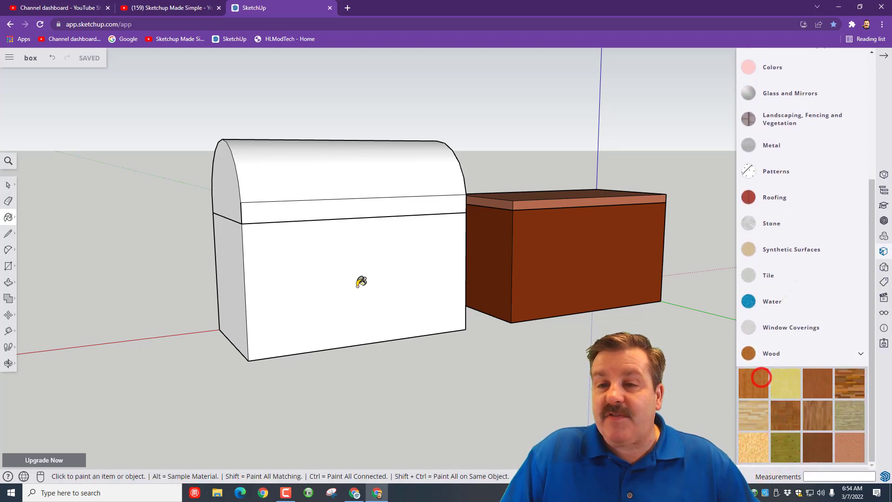
pyautogui.click(354, 274)
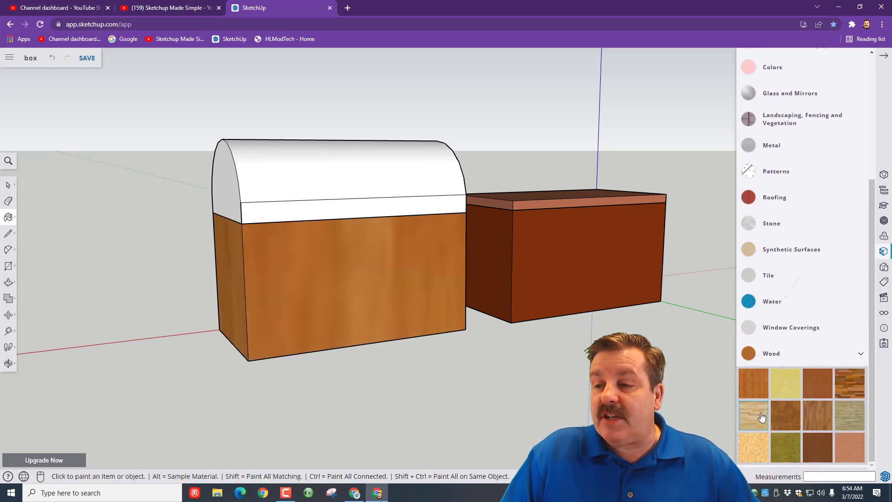
pyautogui.click(362, 192)
# Save the painted model and view both finished boxes from the front.
pyautogui.moveTo(285, 265); pyautogui.dragTo(407, 305, button='middle')
pyautogui.middleClick(409, 304)
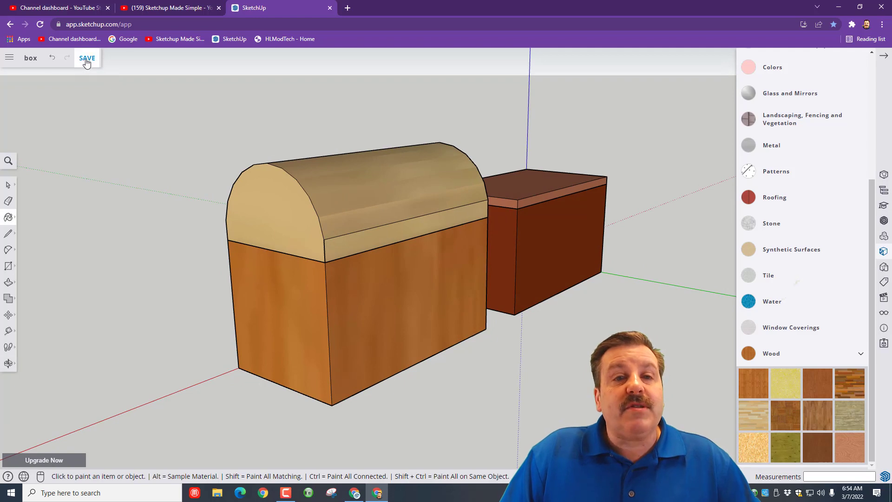
pyautogui.click(87, 58)
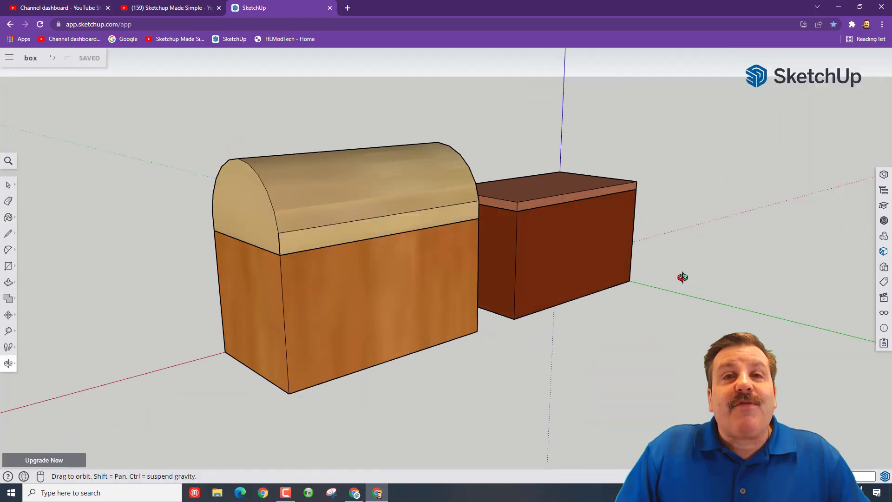
pyautogui.moveTo(683, 274)
pyautogui.mouseDown(button='middle')
pyautogui.moveTo(623, 293)
pyautogui.moveTo(553, 282)
pyautogui.mouseUp(button='middle')
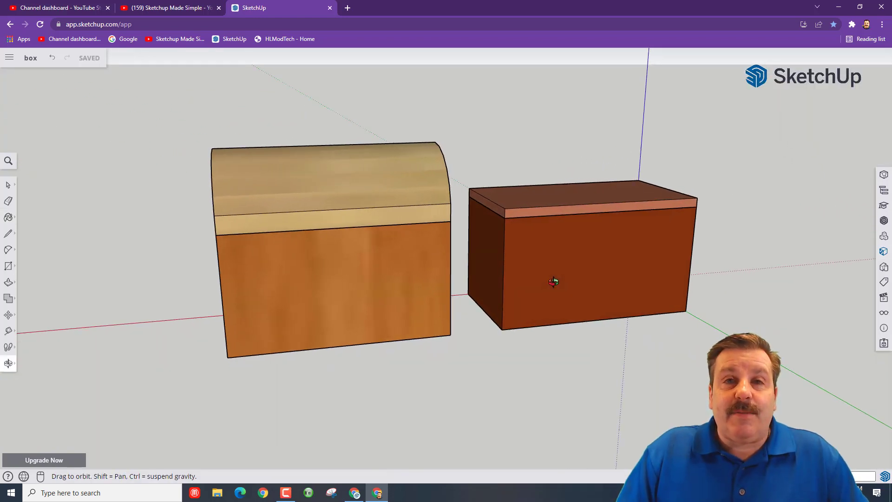